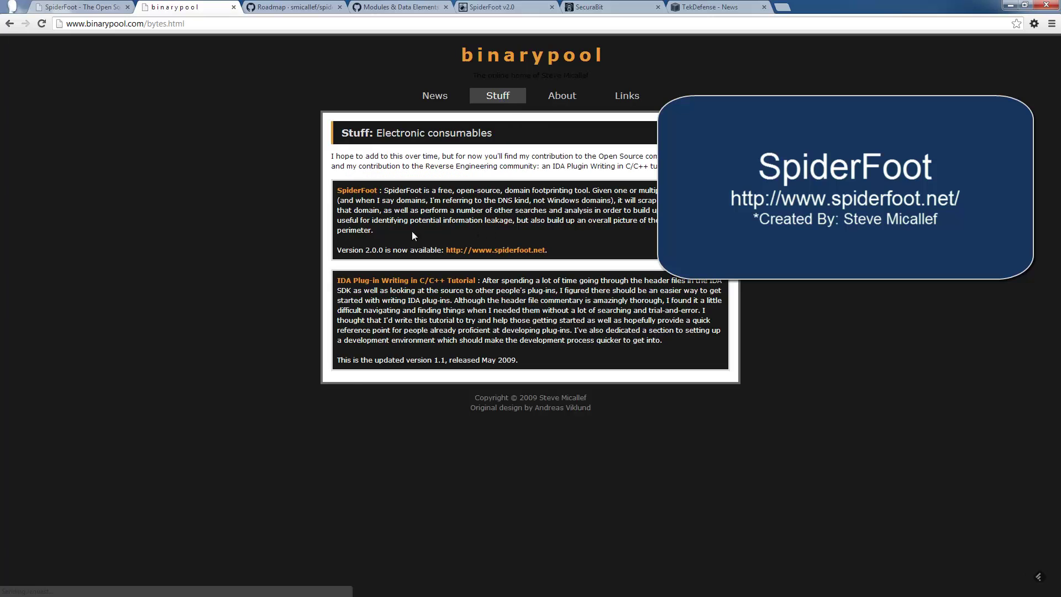
Open the SpiderFoot website's home page and review its introduction and latest updates
click(83, 7)
scroll(157, 173, up, 9)
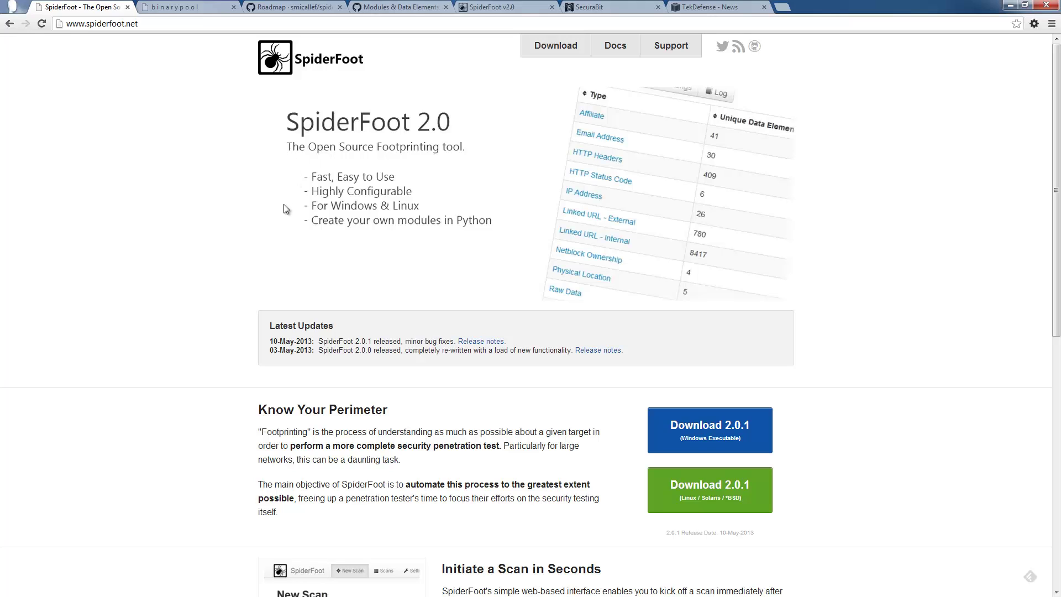
click(124, 26)
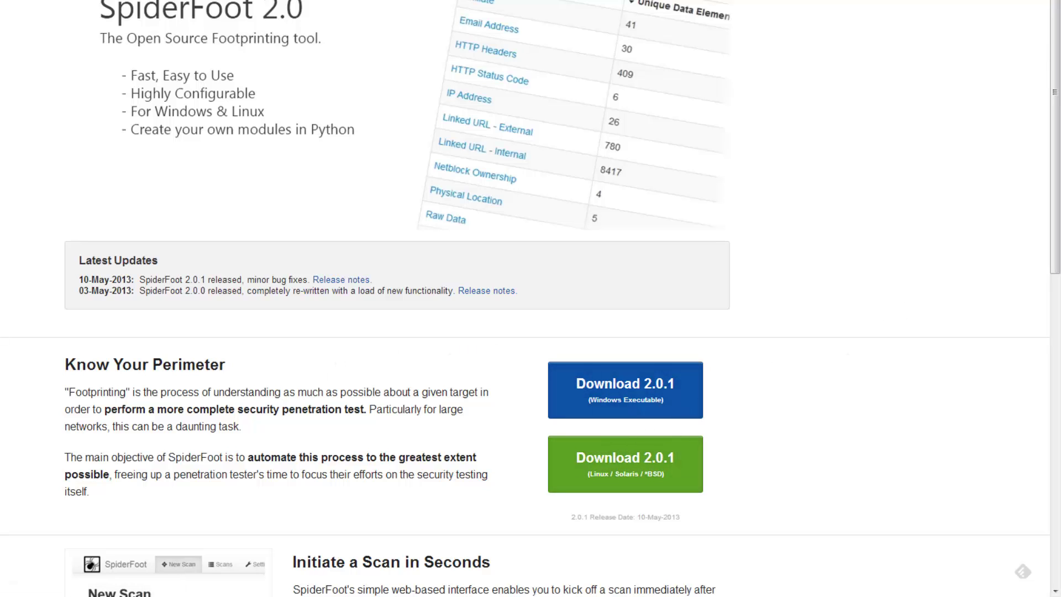
Switch to Windows Explorer, inspect sf.exe and spiderfoot.db in the SpiderFoot-2.0.0-w32 folder, and minimize the folder window
key(alt+Tab)
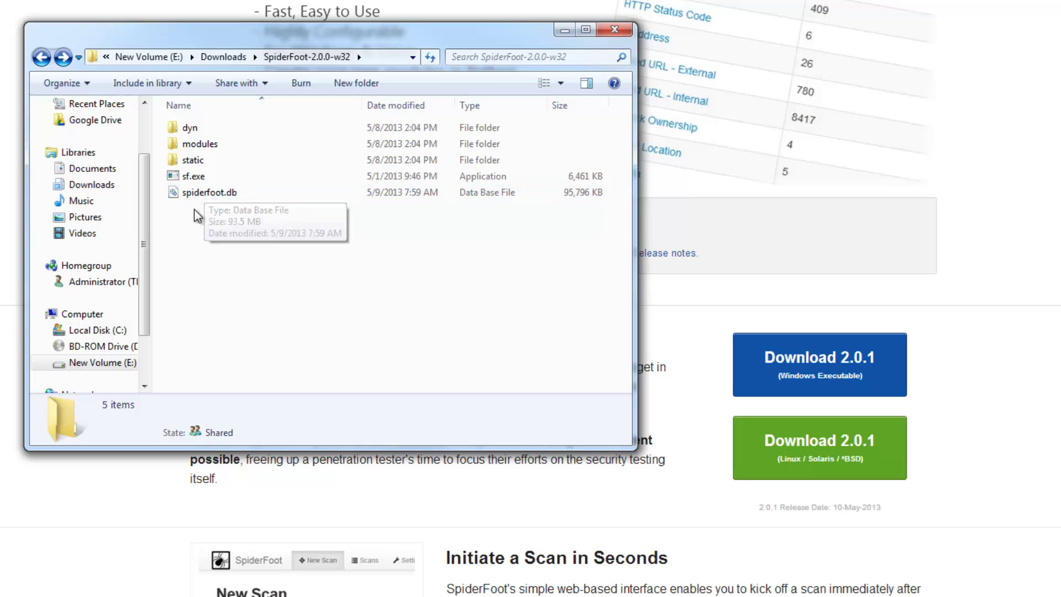
click(197, 178)
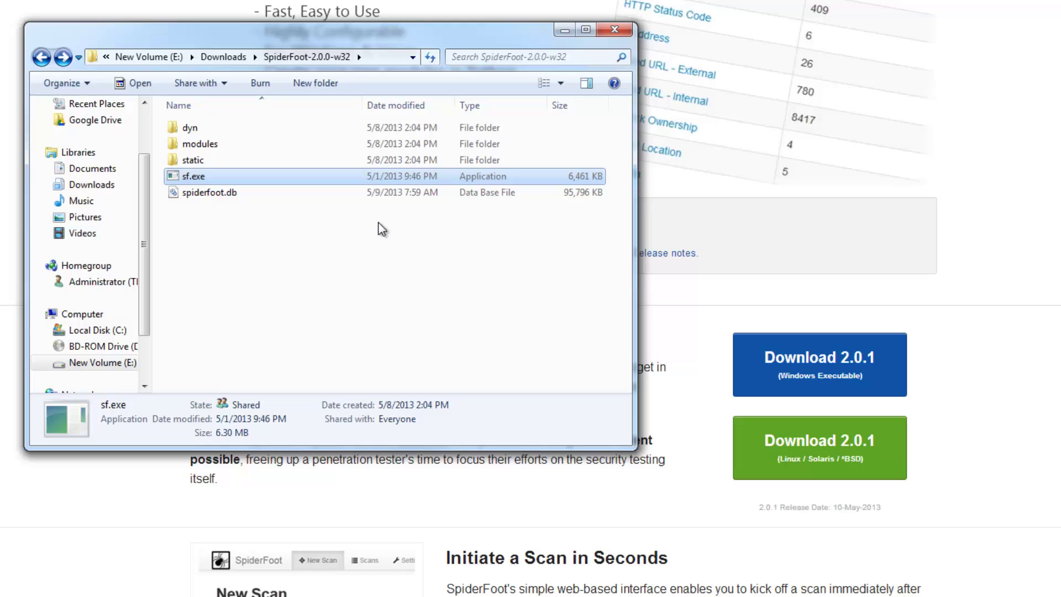
click(201, 193)
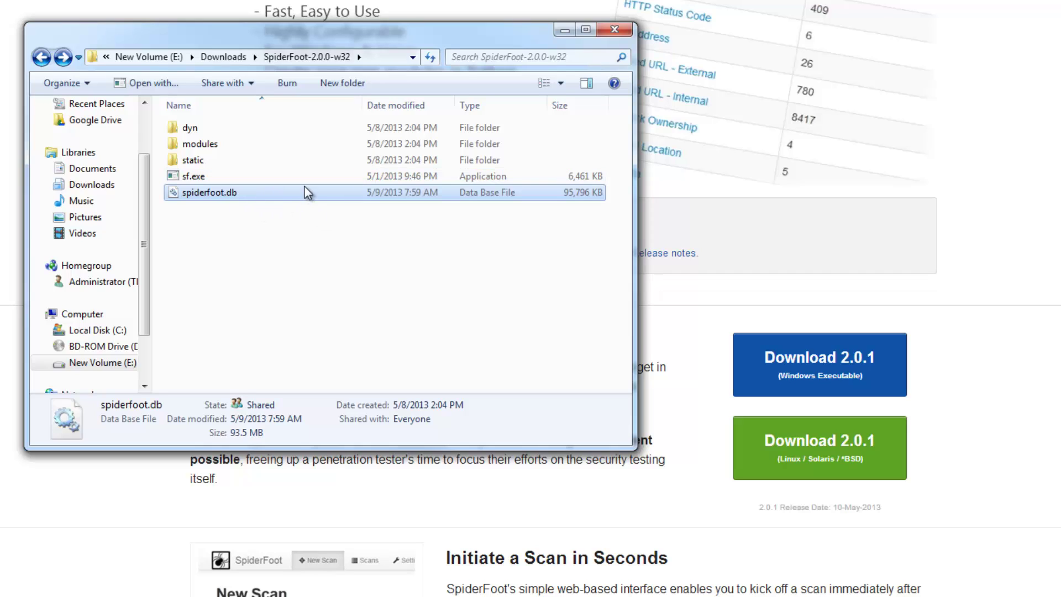
click(319, 238)
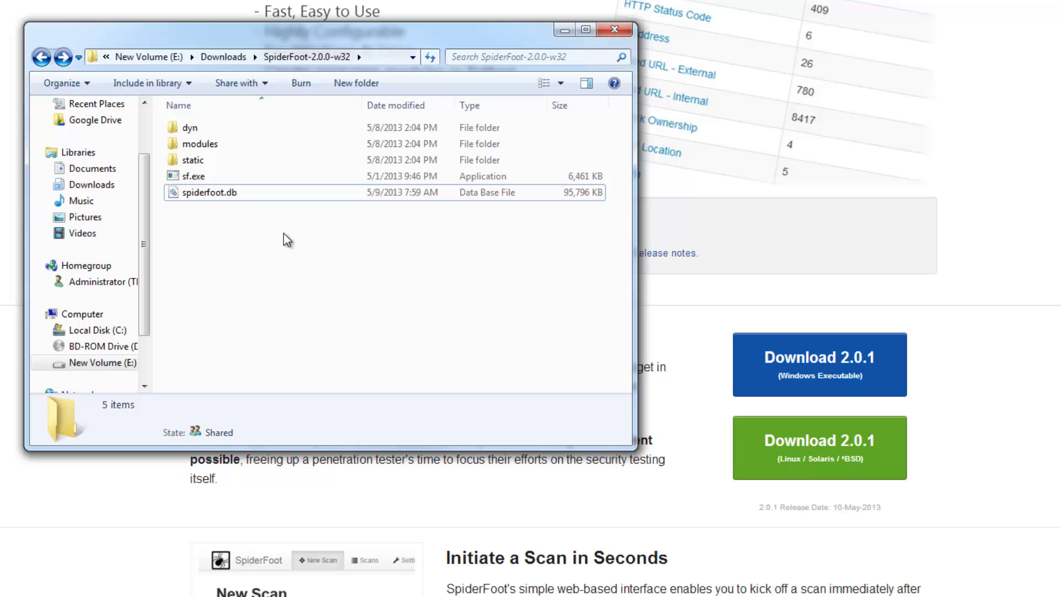
click(562, 31)
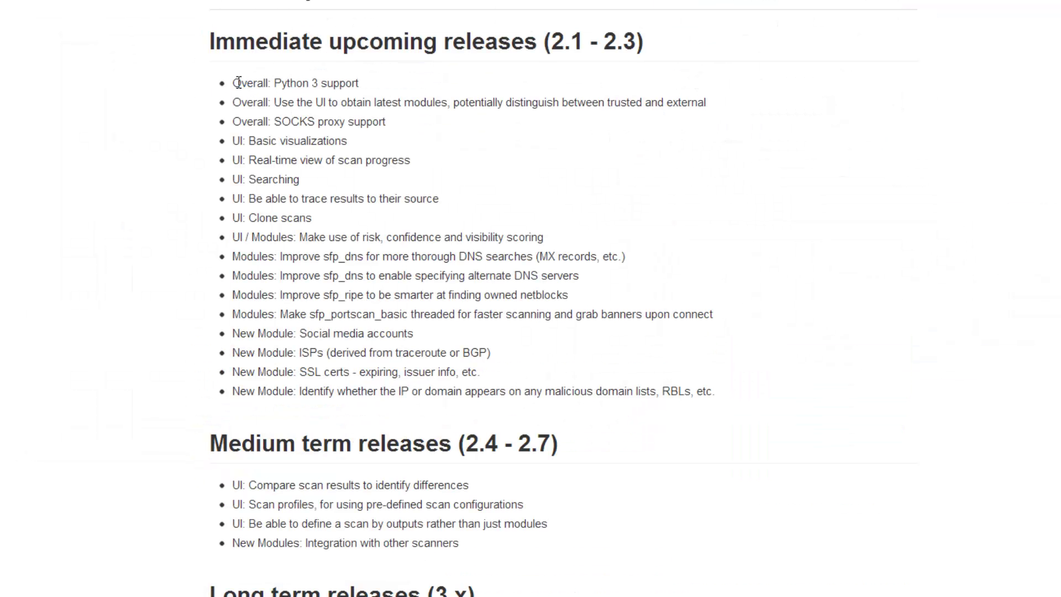
Read through the SpiderFoot wiki roadmap, covering the immediate, medium term and long term planned releases
drag(258, 131, 391, 129)
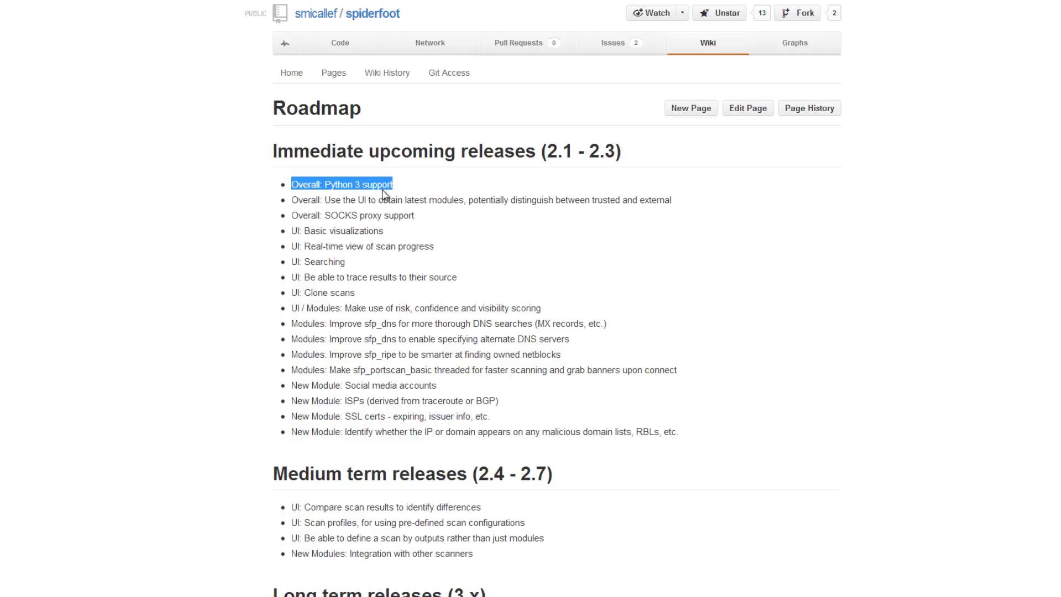
drag(331, 214, 396, 211)
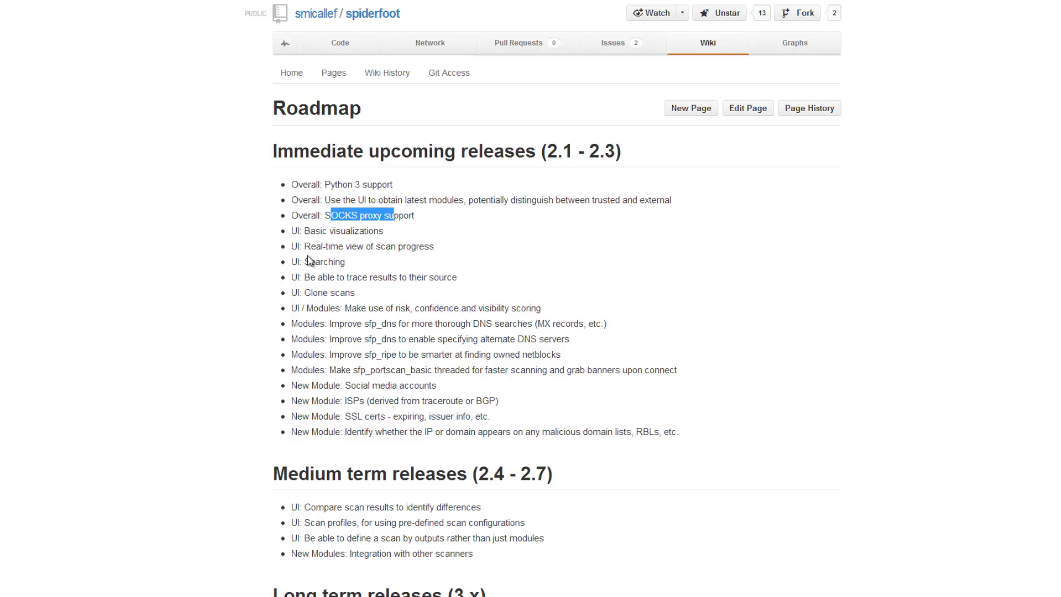
drag(291, 230, 449, 311)
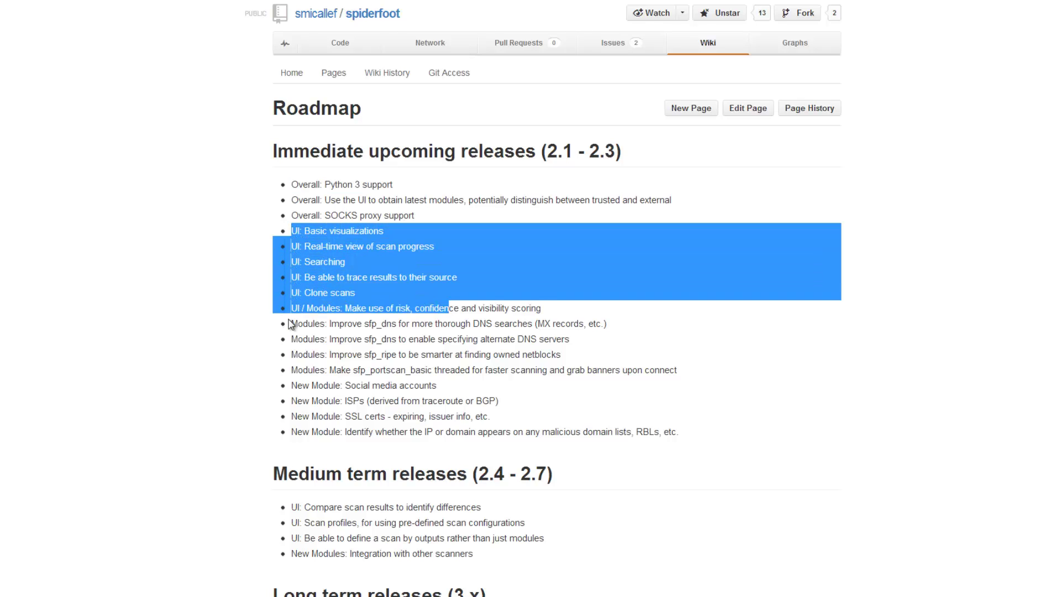
drag(291, 323, 479, 354)
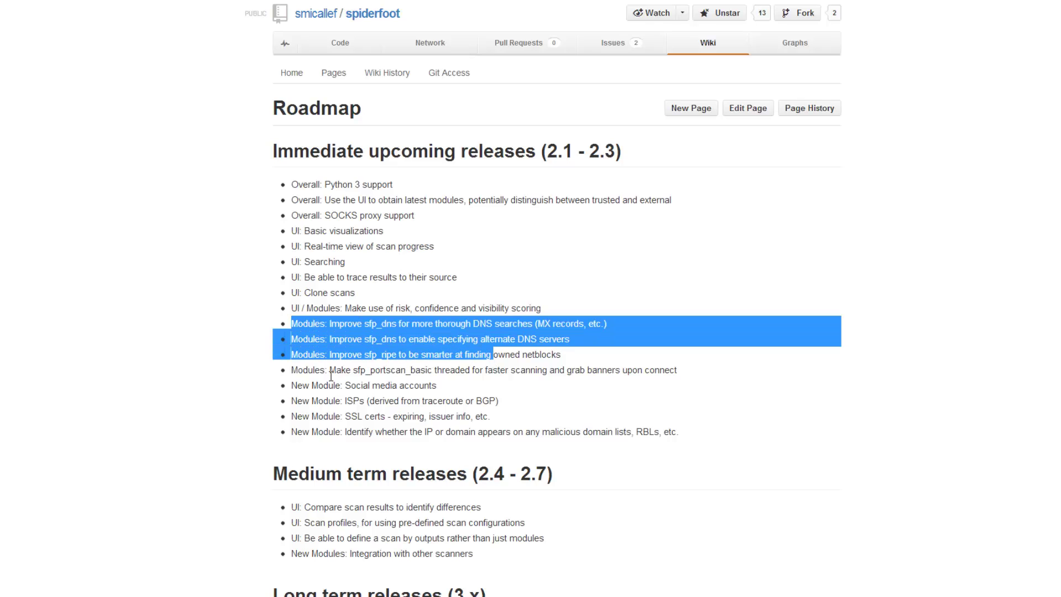
drag(304, 385, 404, 401)
drag(313, 326, 497, 369)
scroll(215, 282, down, 4)
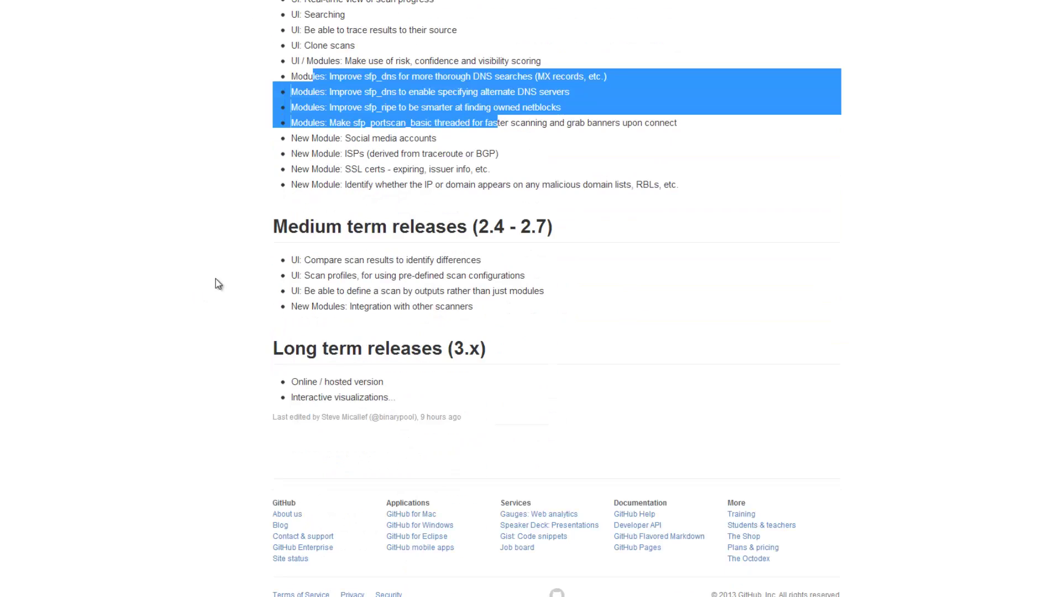
scroll(326, 109, up, 3)
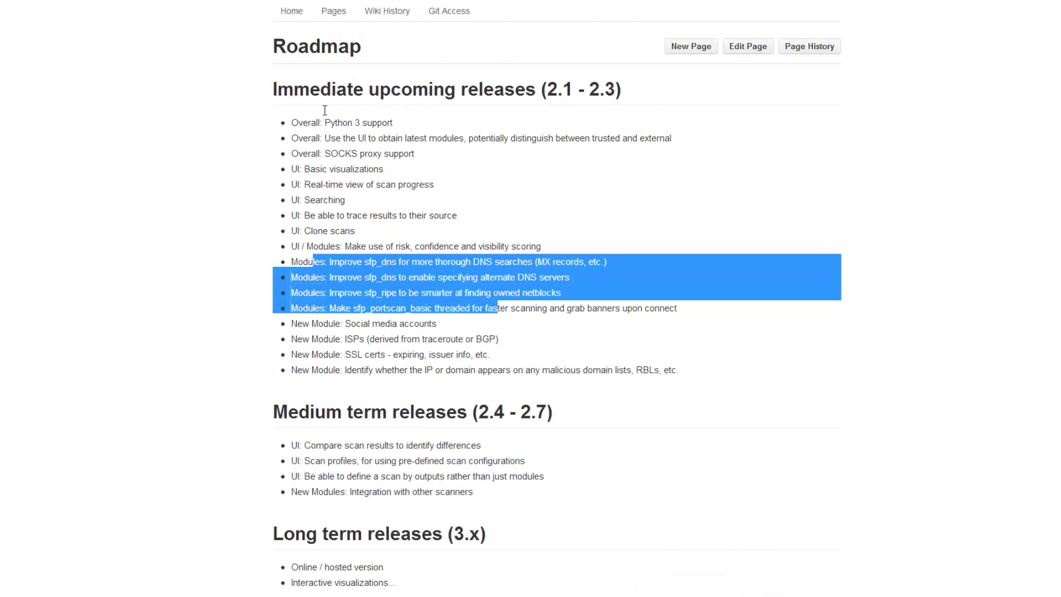
scroll(343, 389, down, 1)
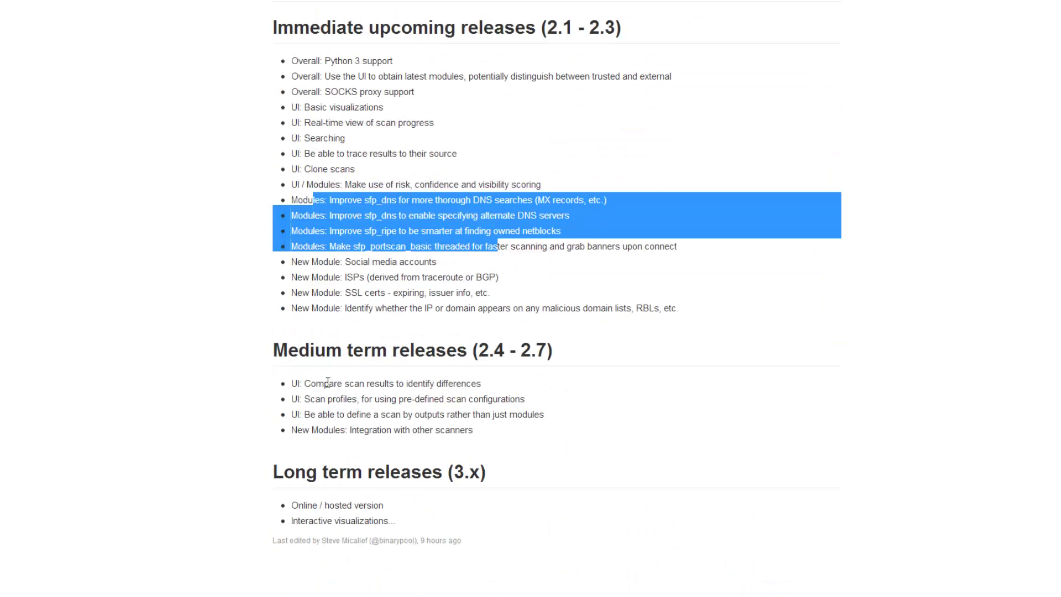
scroll(477, 417, up, 2)
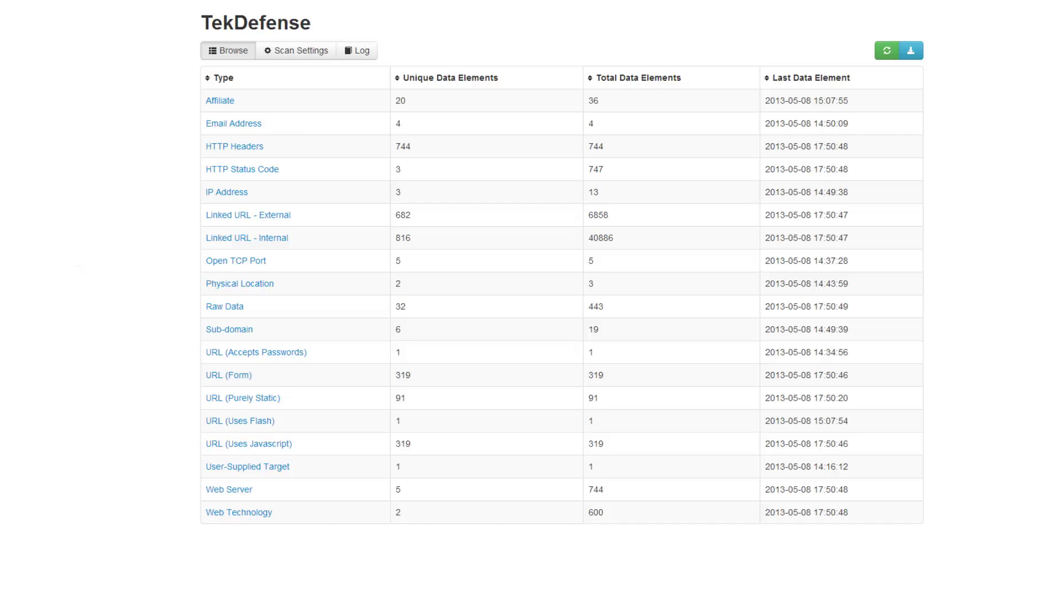
Move the sf.exe console window away from the scans list and check the web interface's local address in the browser
click(265, 1)
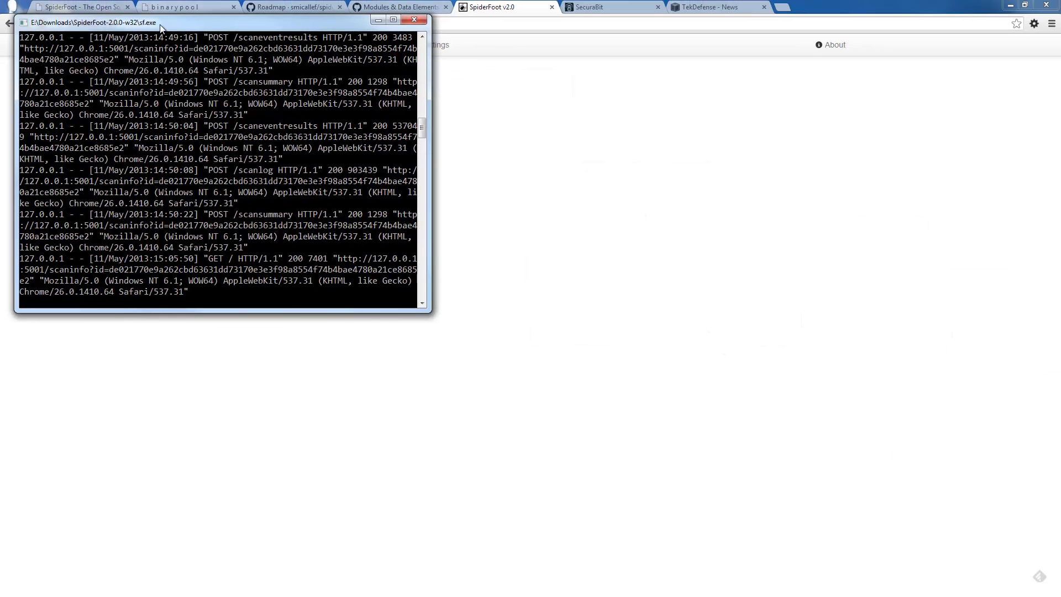
drag(160, 24, 512, 198)
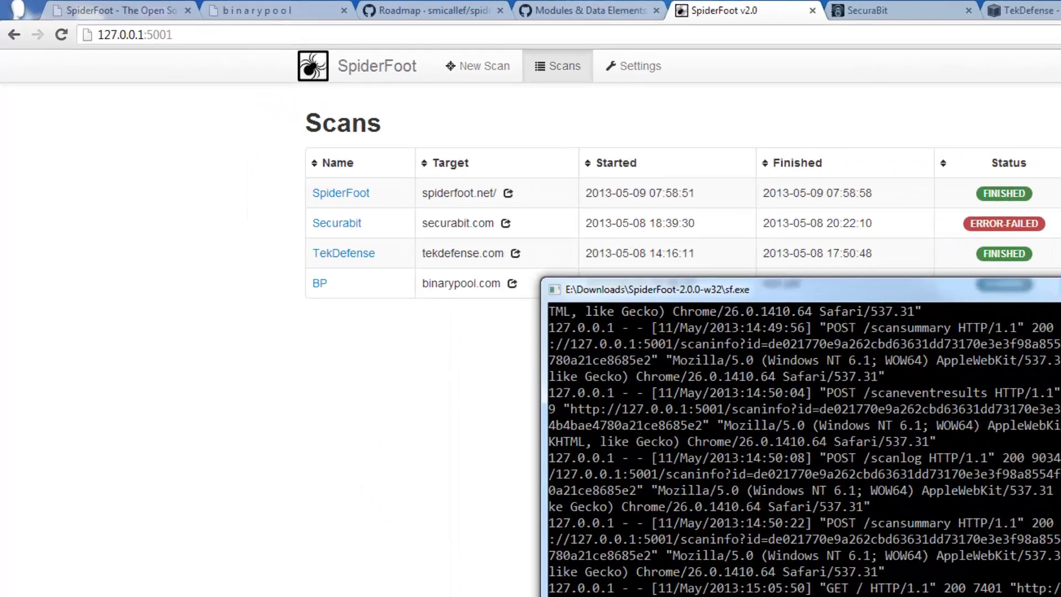
click(727, 193)
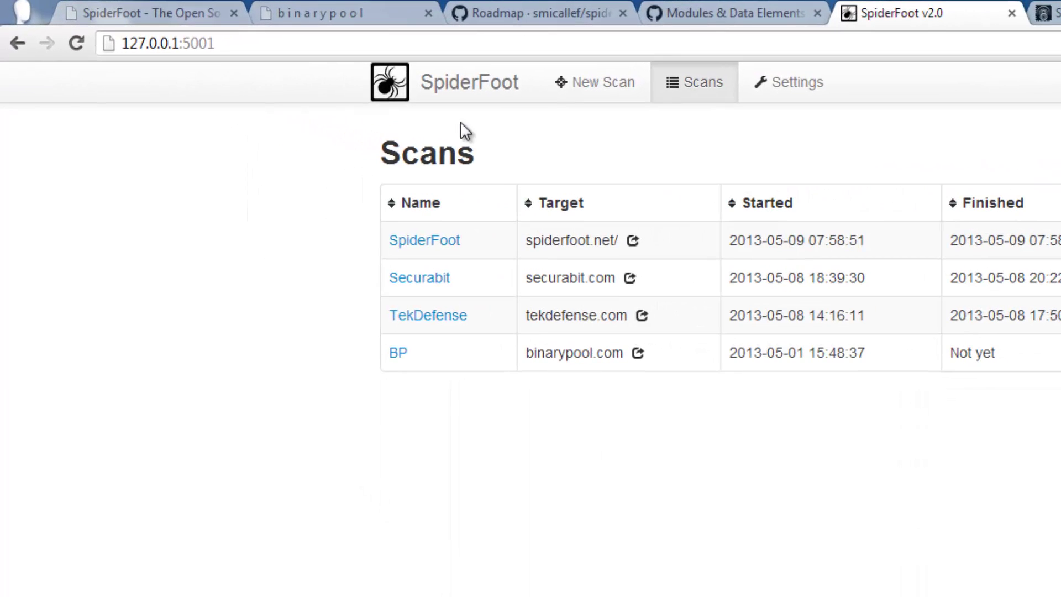
click(195, 43)
click(218, 43)
drag(217, 43, 105, 42)
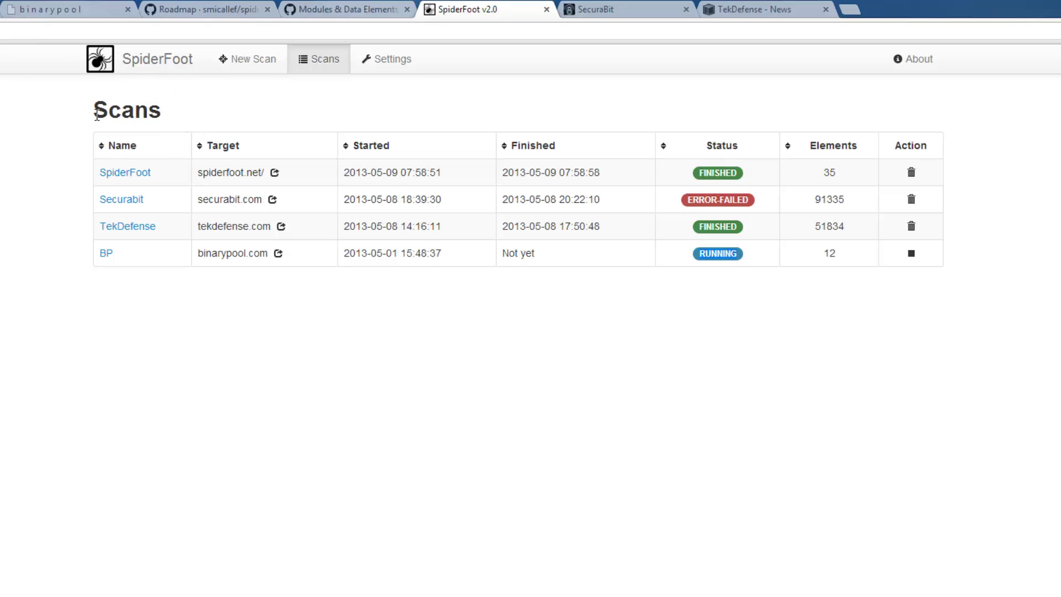
Review the targets, start and finish times, statuses and element counts in the scans list
drag(97, 115, 175, 108)
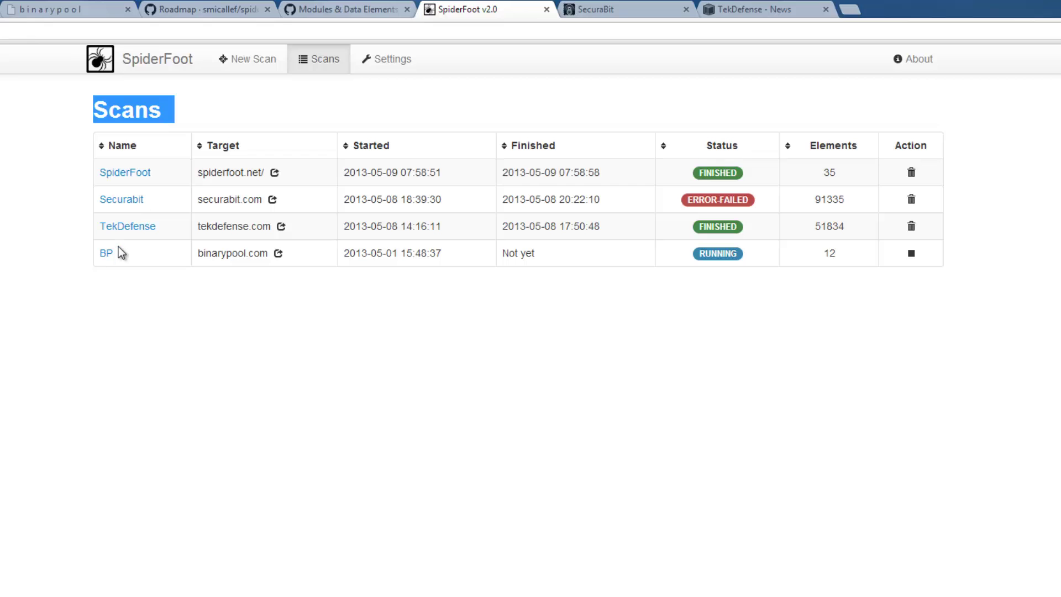
drag(202, 171, 367, 172)
drag(349, 172, 596, 250)
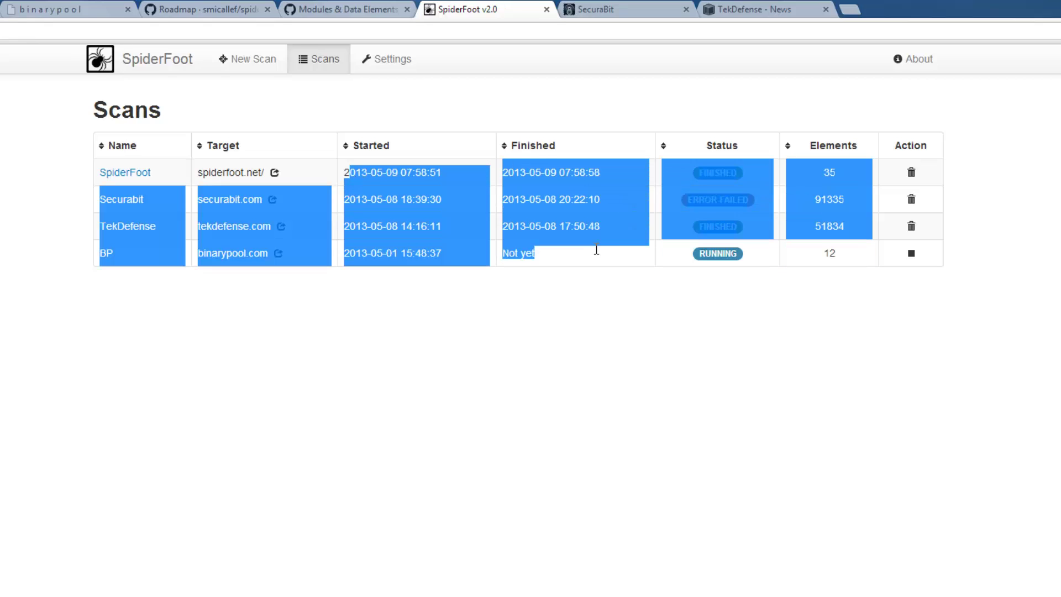
click(698, 172)
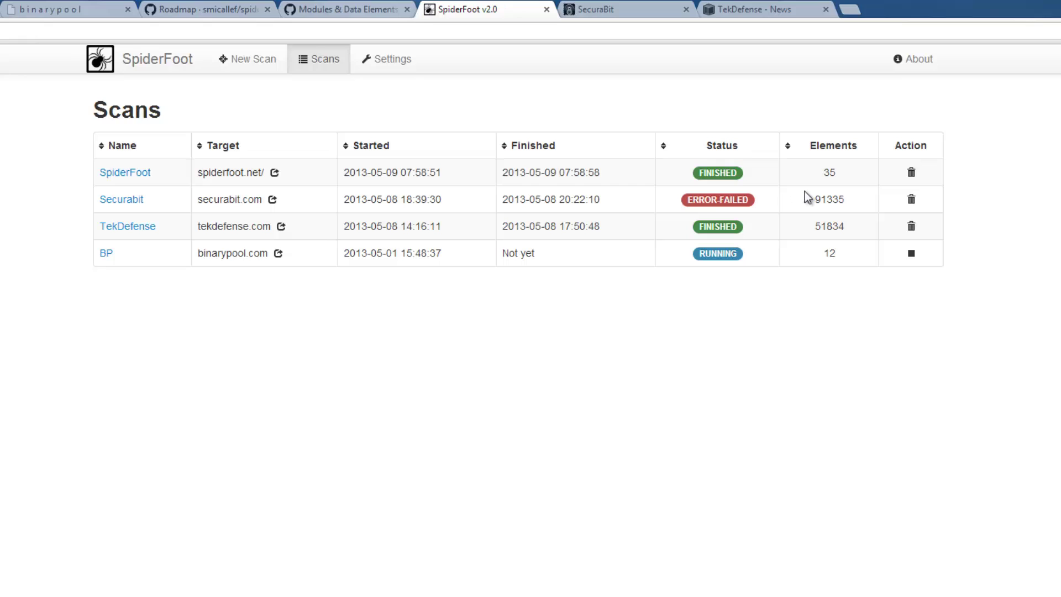
double_click(827, 172)
drag(815, 203, 835, 253)
Open the SpiderFoot settings and examine the debugging, HTTP timeout and default User-Agent options, comparing the latter with the sfp_googlesearch User-Agent
click(392, 60)
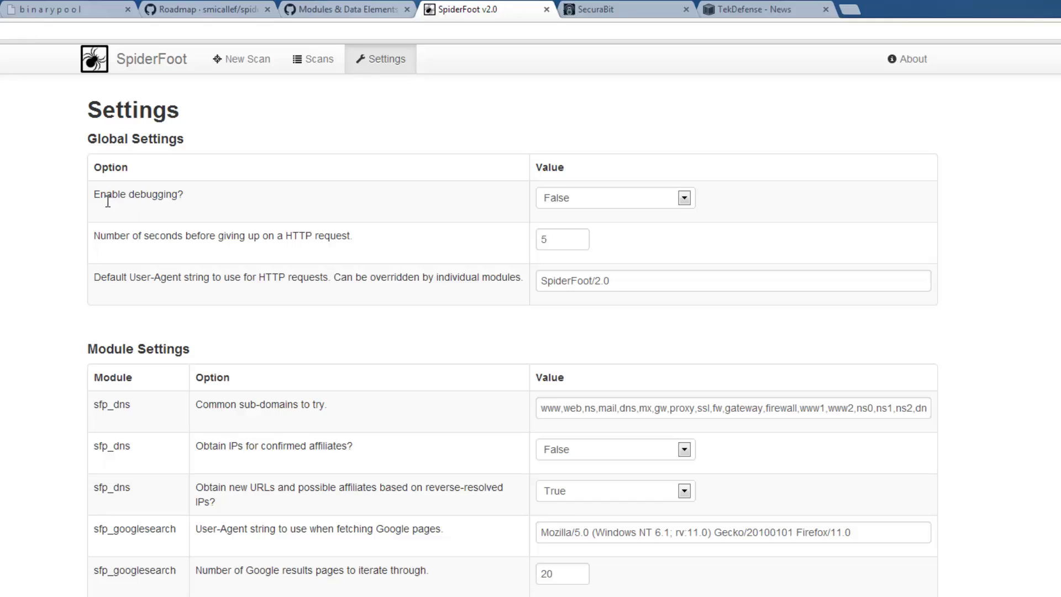
drag(108, 202, 172, 198)
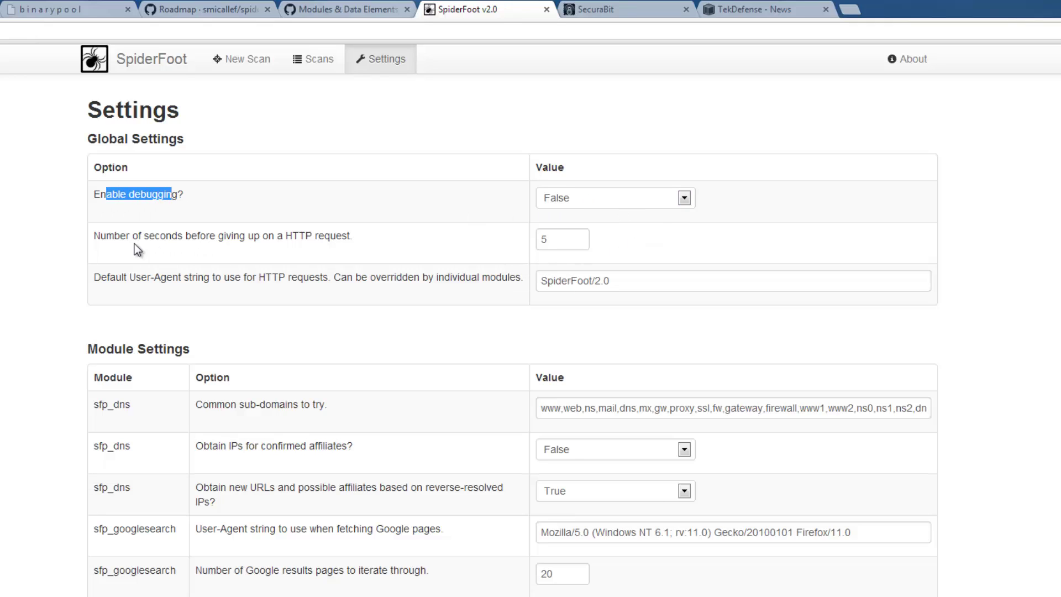
drag(106, 237, 358, 242)
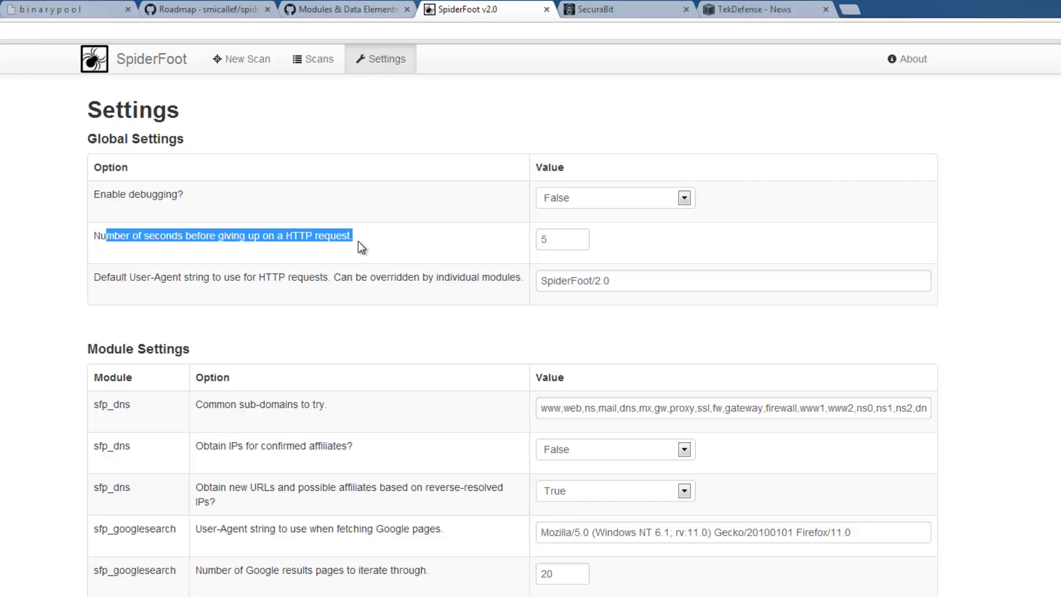
click(555, 240)
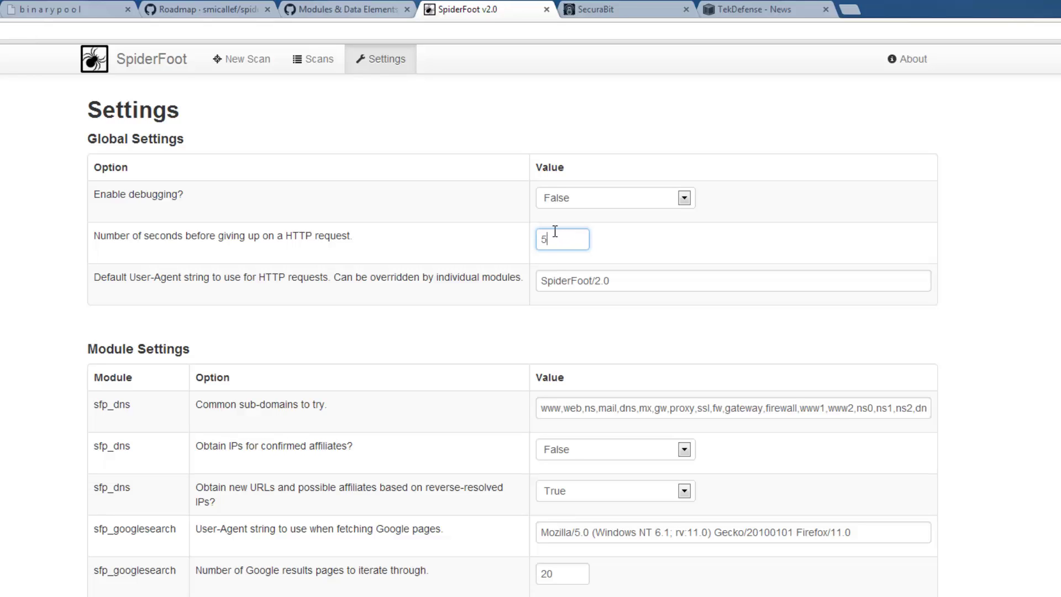
drag(558, 238, 539, 238)
drag(679, 282, 533, 286)
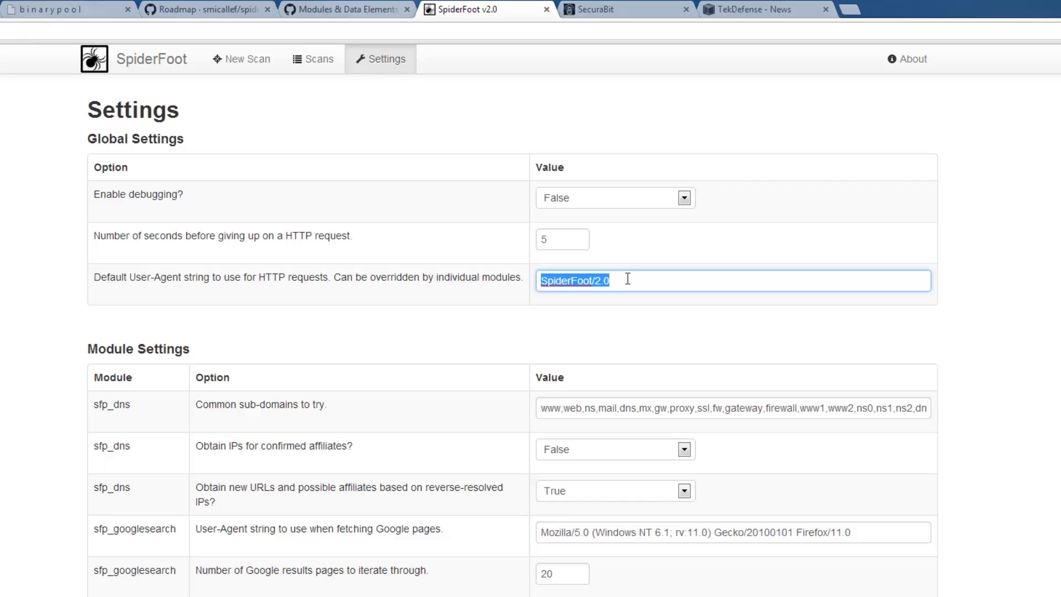
drag(853, 532, 513, 536)
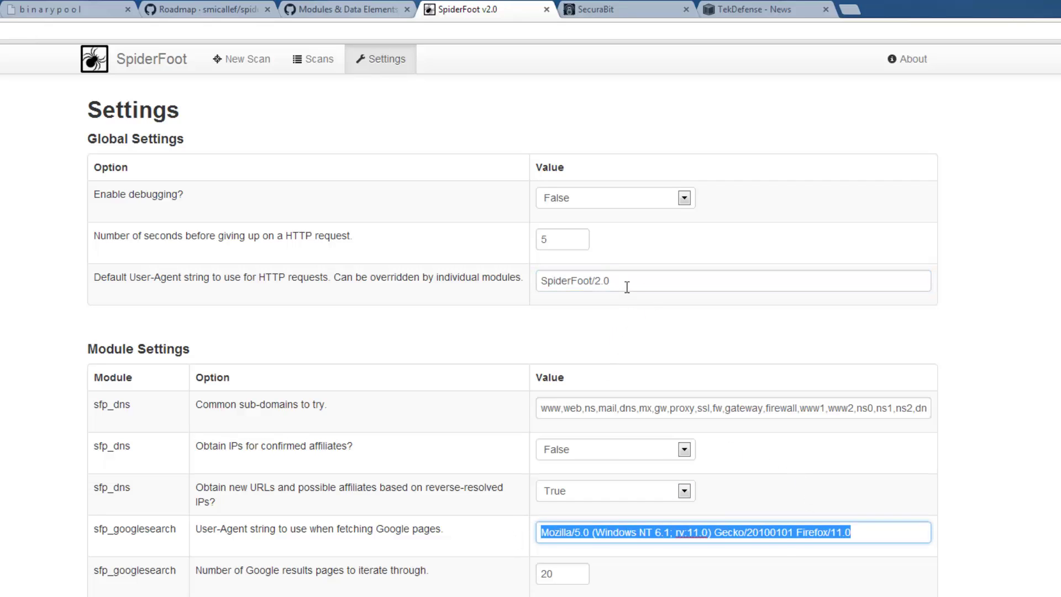
drag(627, 283, 537, 283)
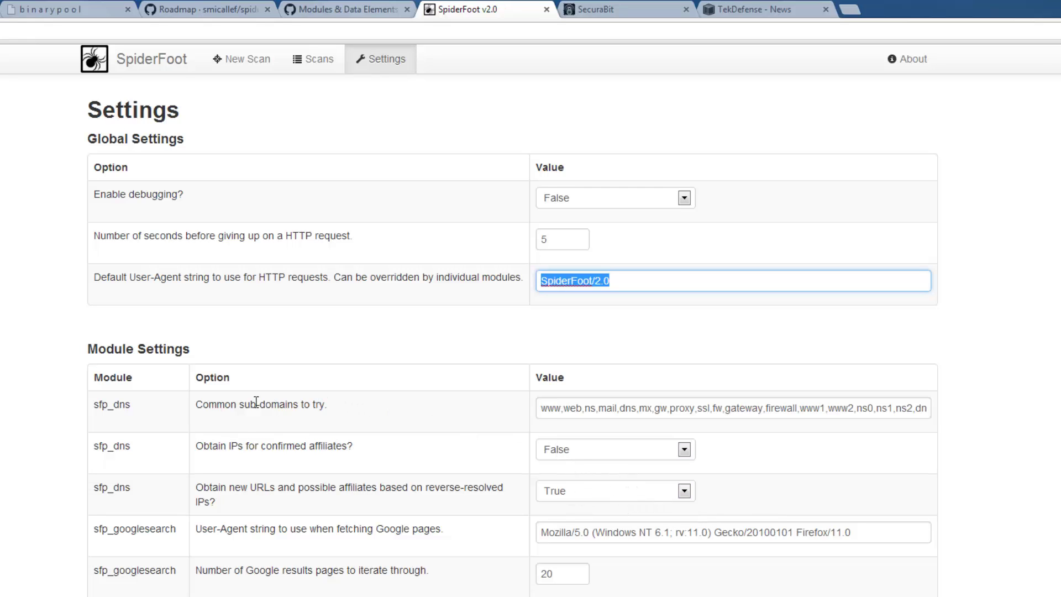
Look through all the module settings, from sfp_dns to sfp_xref
click(71, 393)
scroll(73, 386, down, 4)
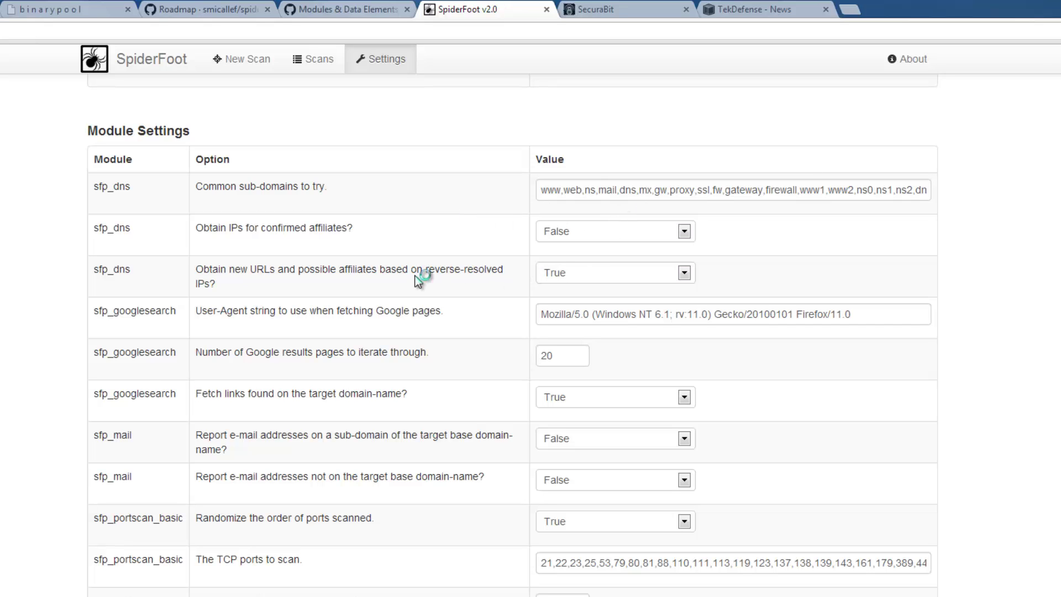
scroll(415, 279, down, 4)
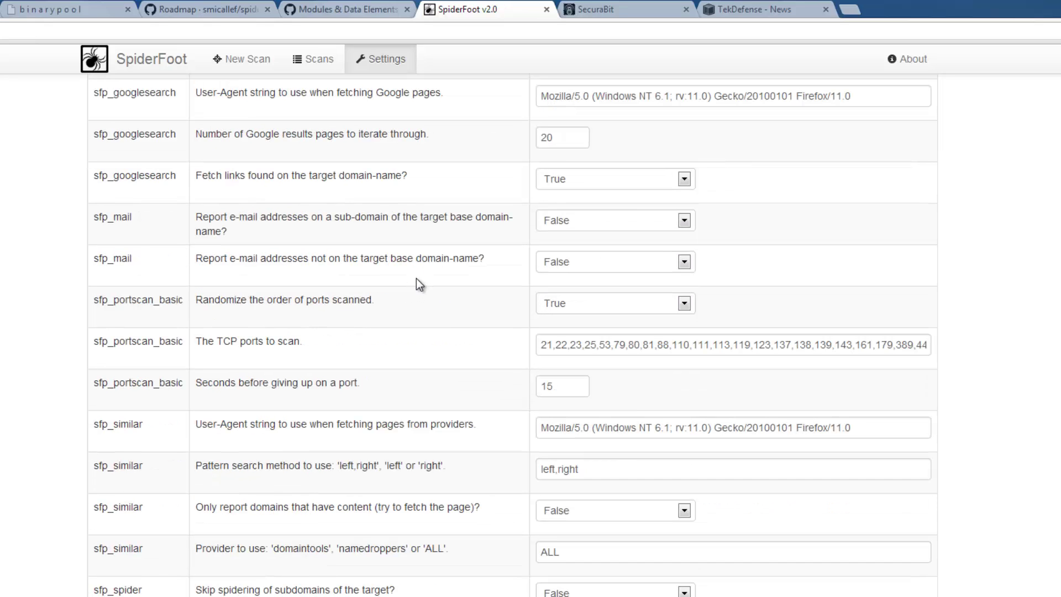
scroll(416, 279, down, 7)
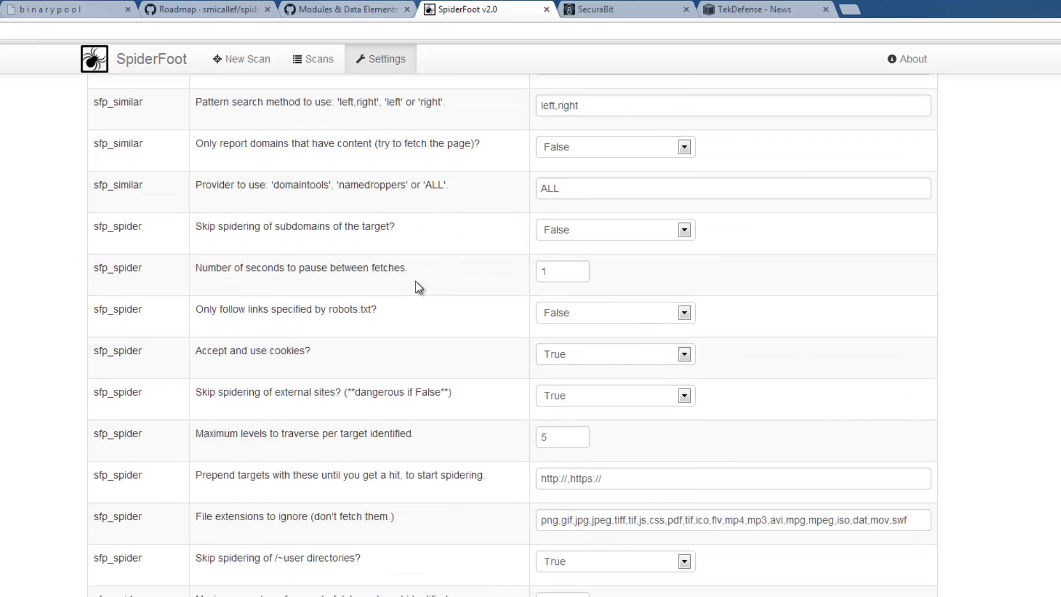
scroll(415, 282, down, 2)
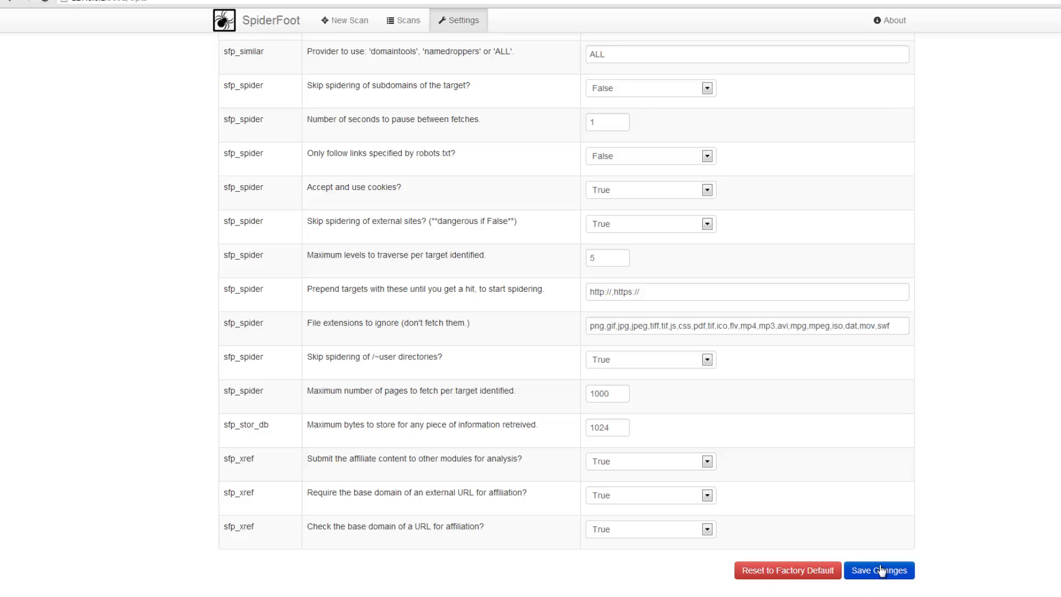
scroll(963, 431, up, 12)
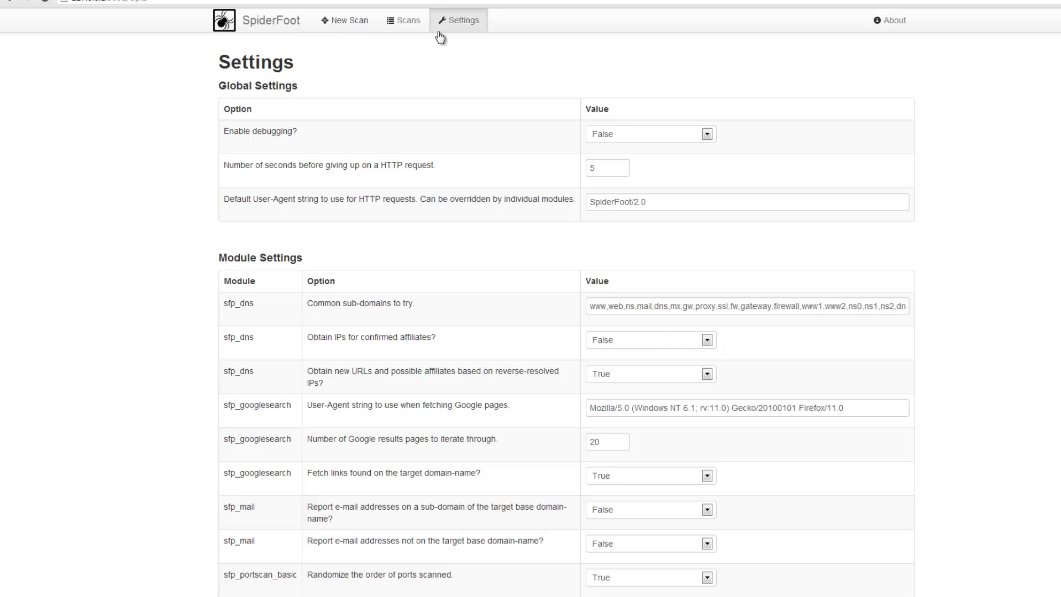
Create a new scan named SecurityTube with the target domain Securitytube.net
click(351, 23)
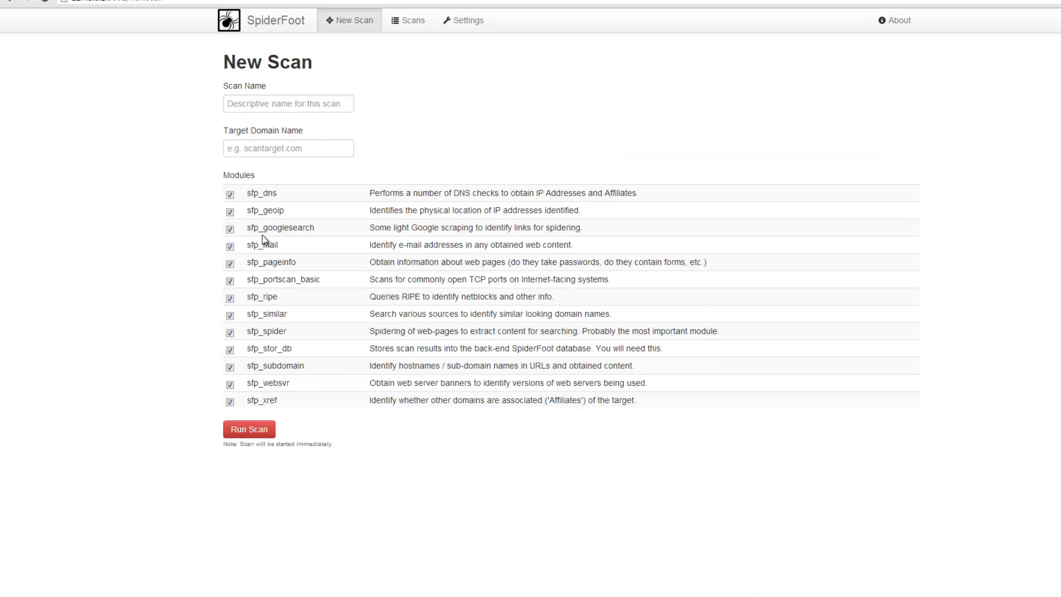
click(250, 104)
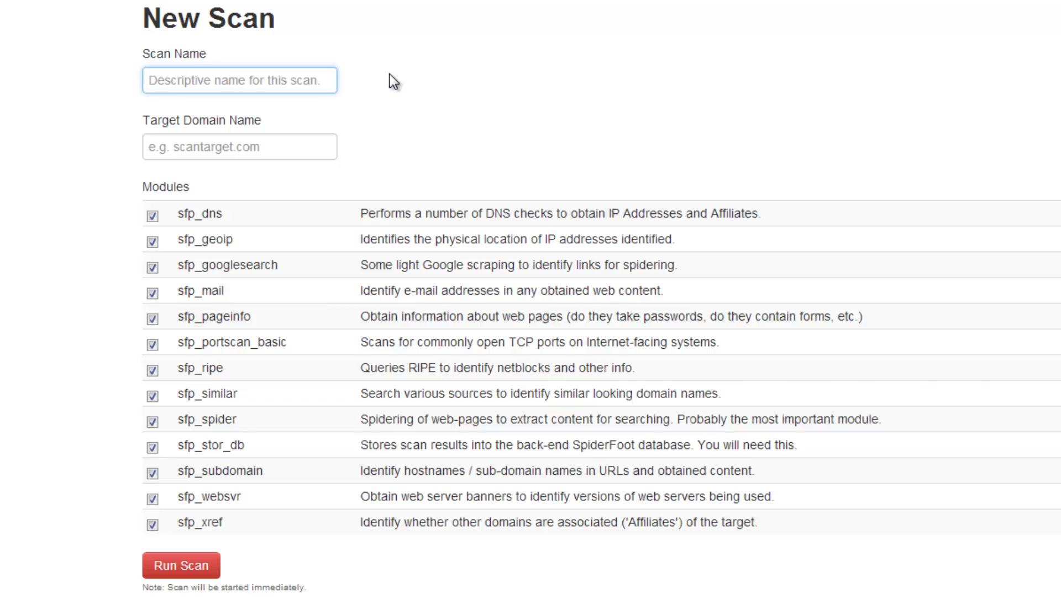
text(Securit)
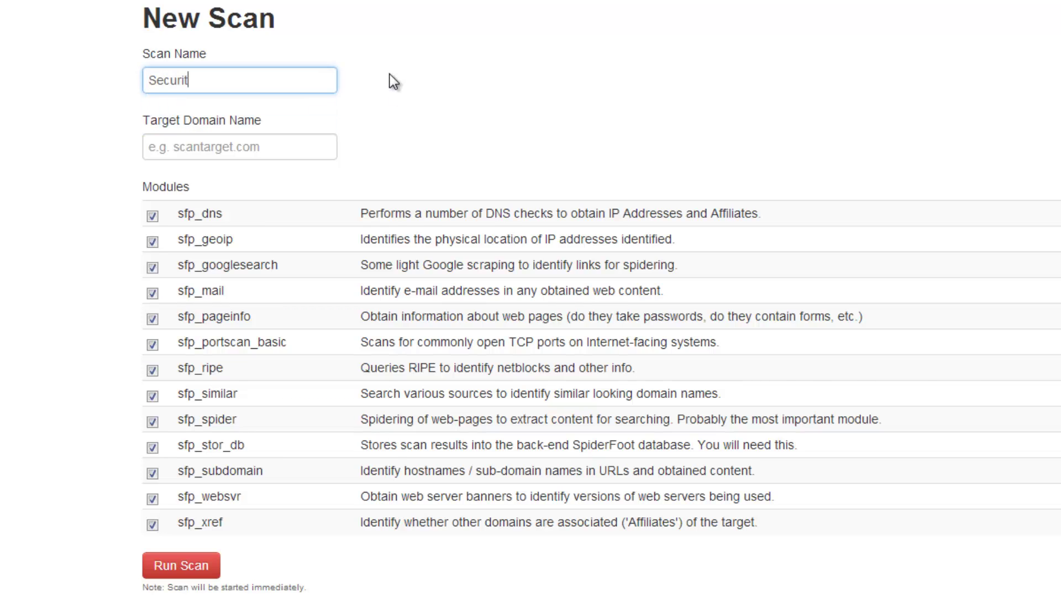
text(yTube)
key(Tab)
text(S)
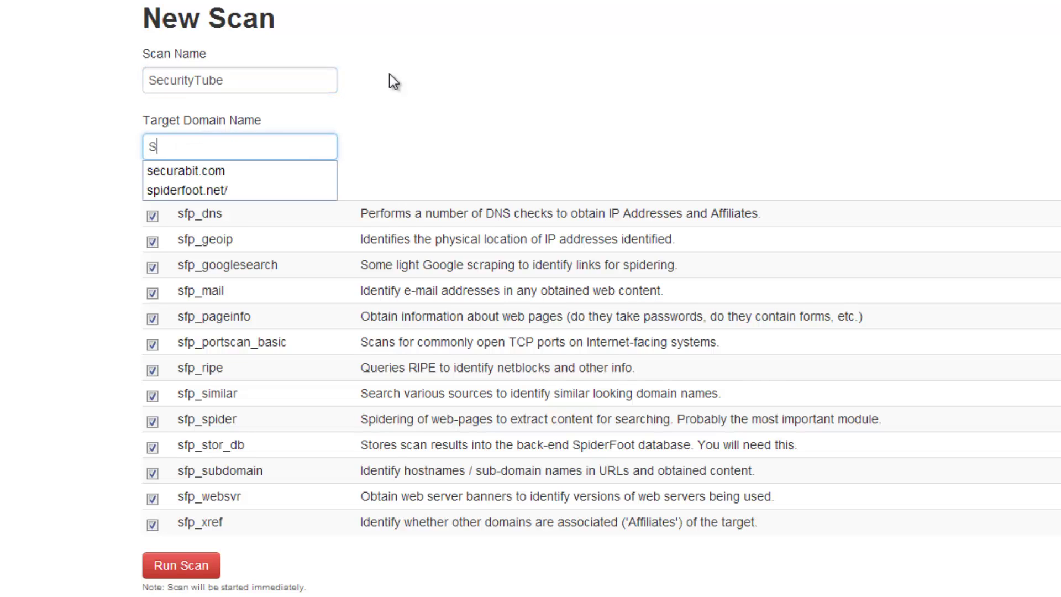
text(ecurity)
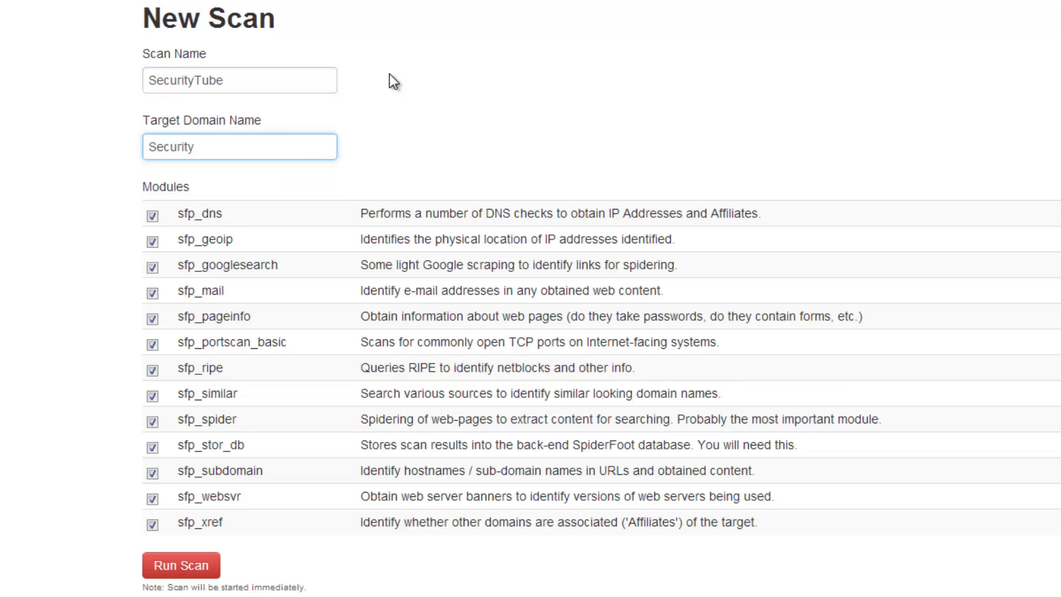
text(tube.)
text(net)
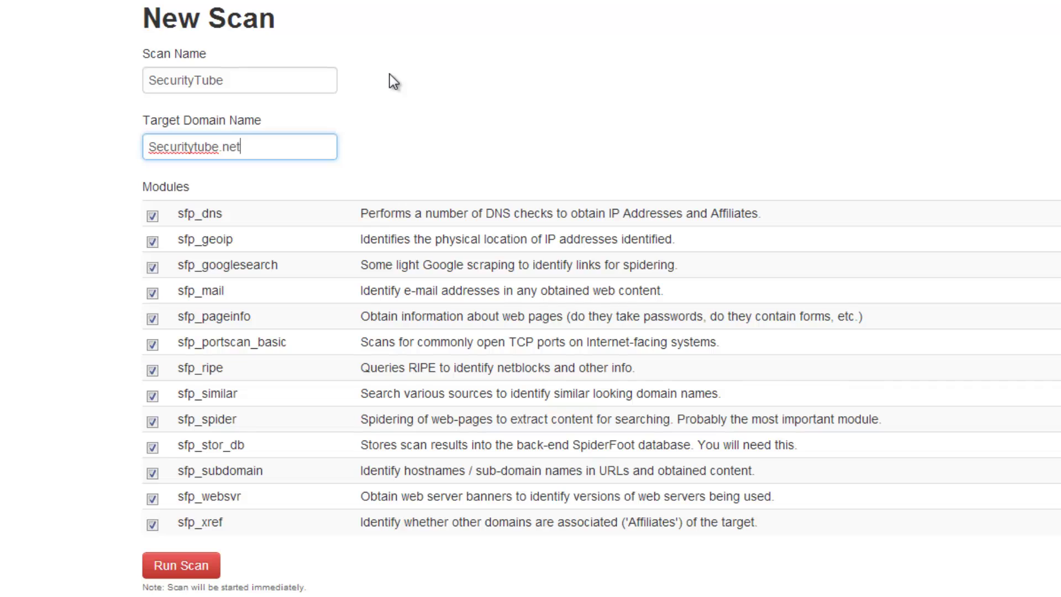
click(466, 166)
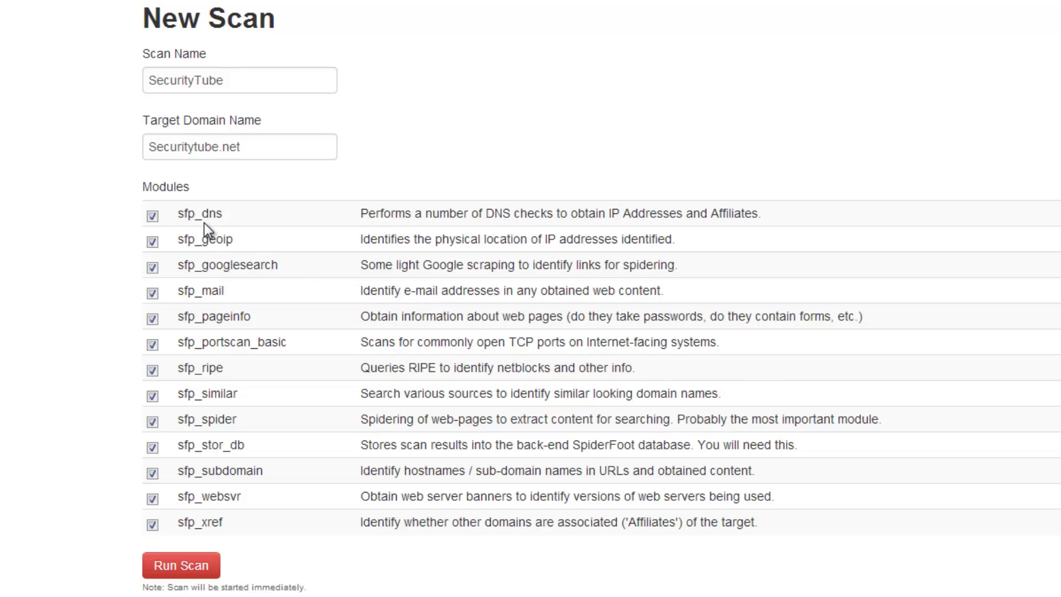
Read the sfp_dns and sfp_geoip module descriptions and check the target domain they apply to
drag(196, 213, 222, 213)
drag(210, 243, 223, 243)
drag(435, 239, 671, 240)
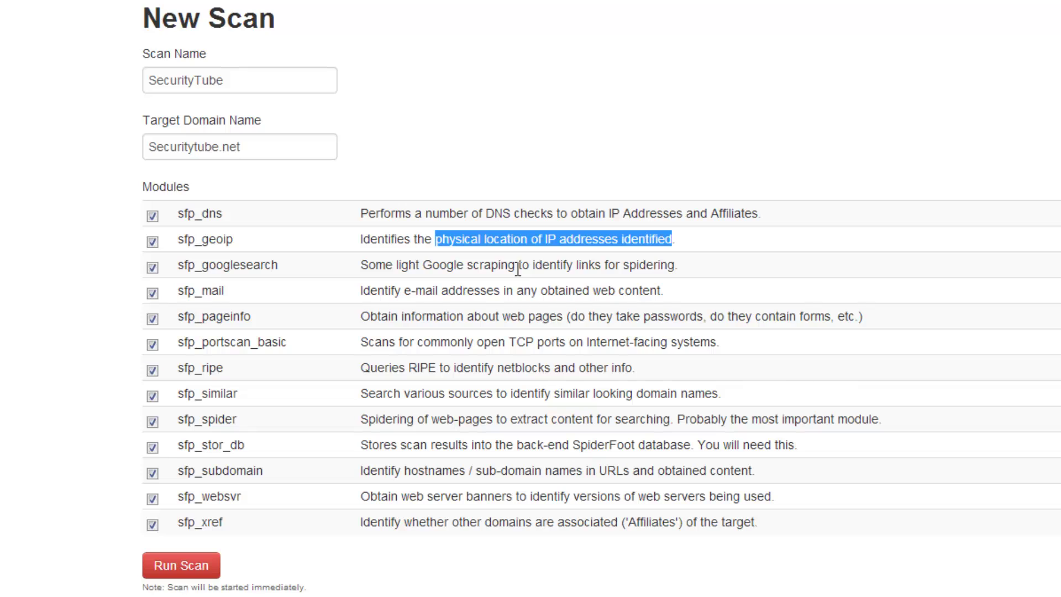
click(214, 147)
drag(241, 147, 128, 144)
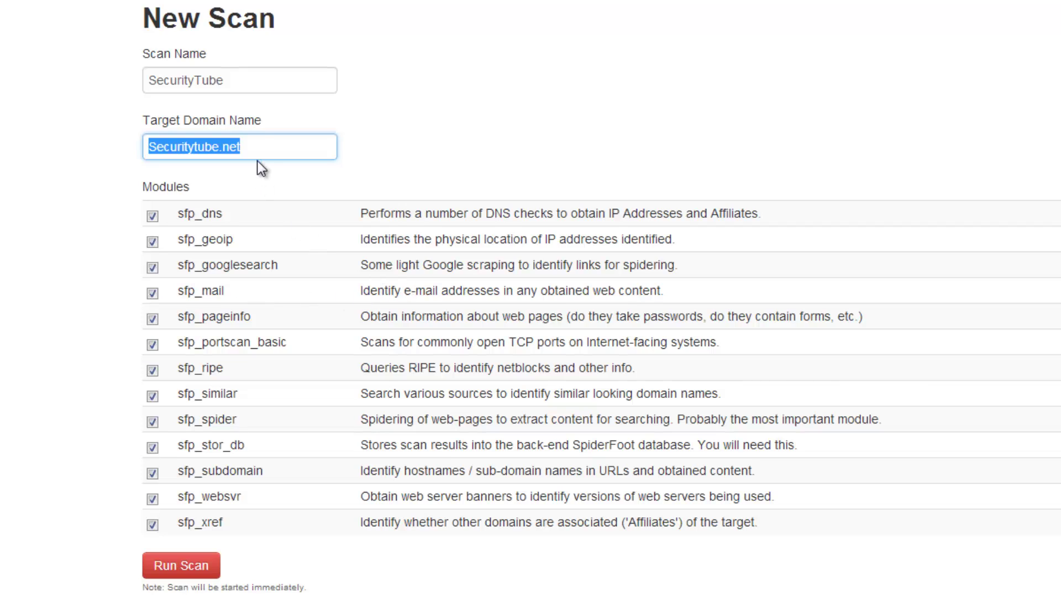
click(261, 145)
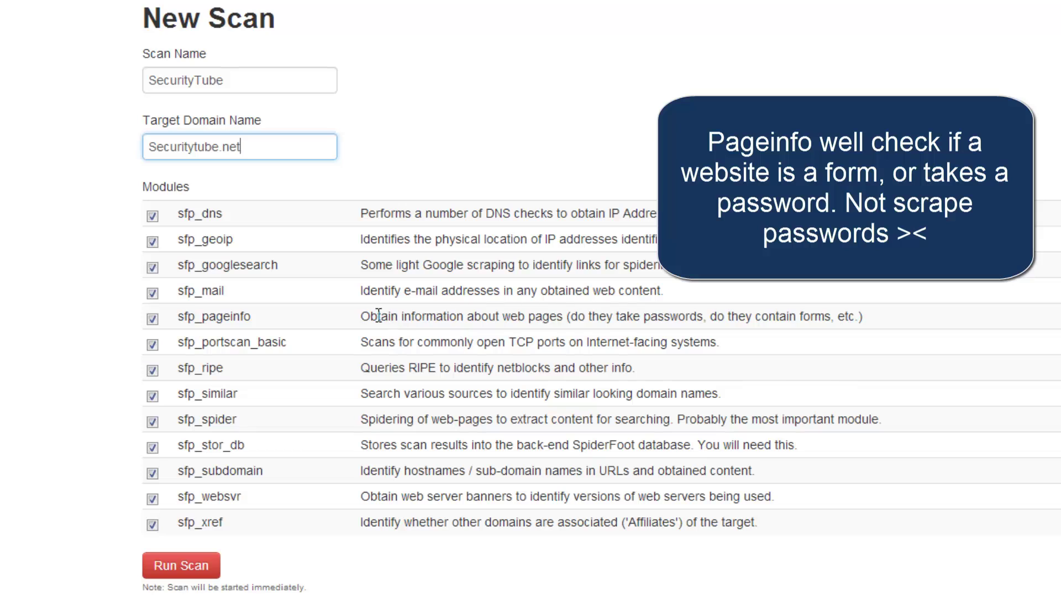
Examine the sfp_pageinfo, sfp_googlesearch, sfp_portscan_basic and sfp_ripe module descriptions
drag(361, 316, 600, 332)
drag(728, 342, 179, 316)
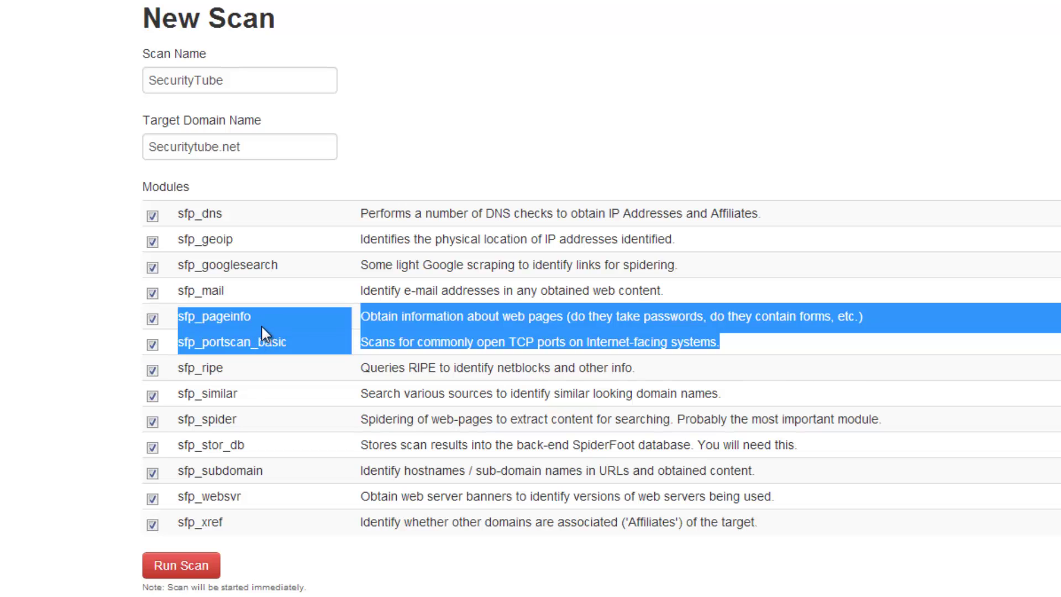
drag(293, 267, 182, 264)
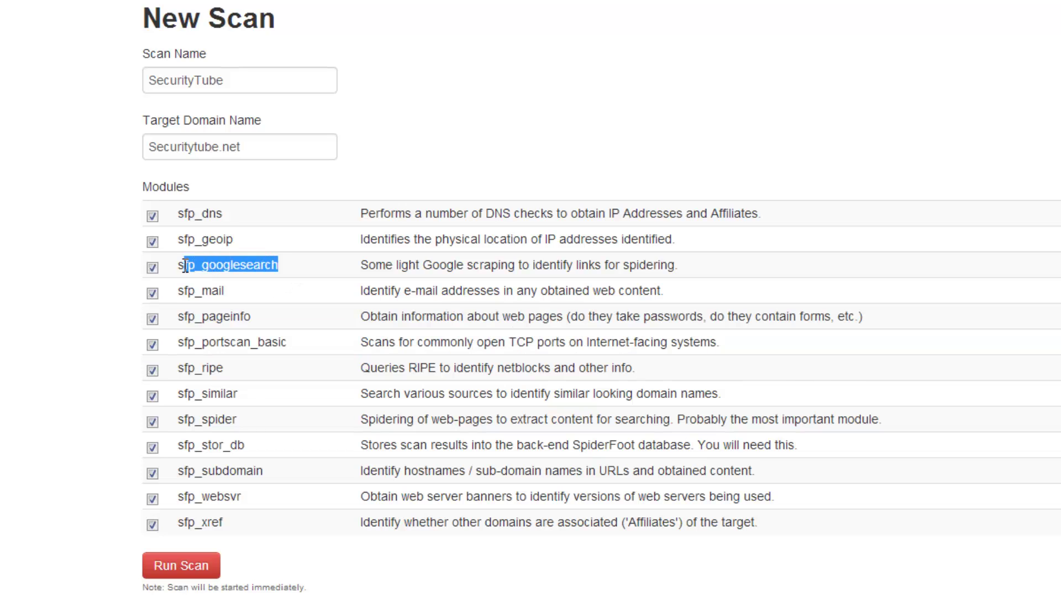
click(197, 320)
drag(184, 318, 731, 347)
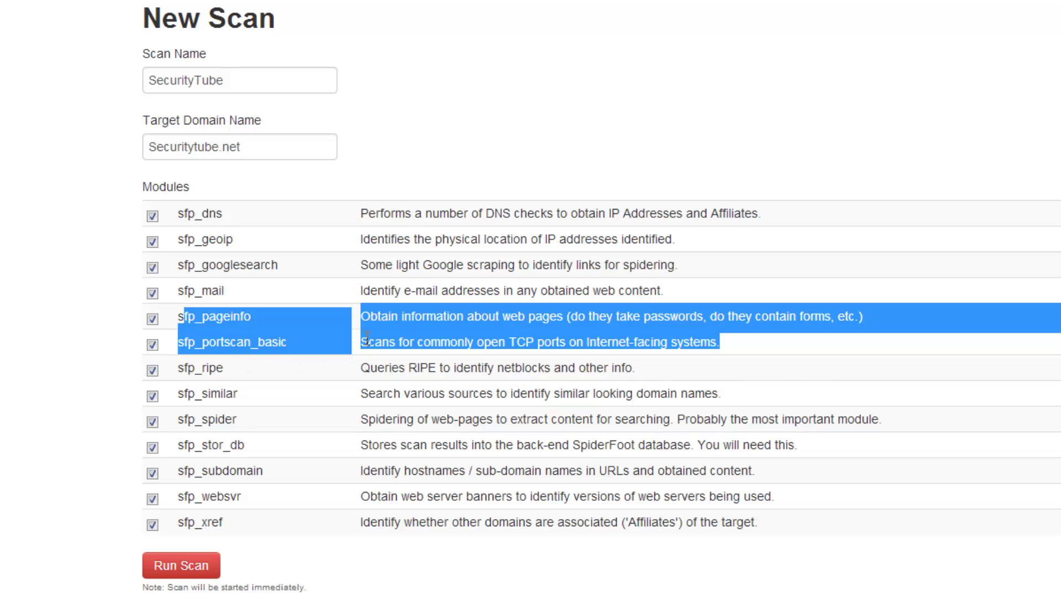
drag(367, 341, 709, 344)
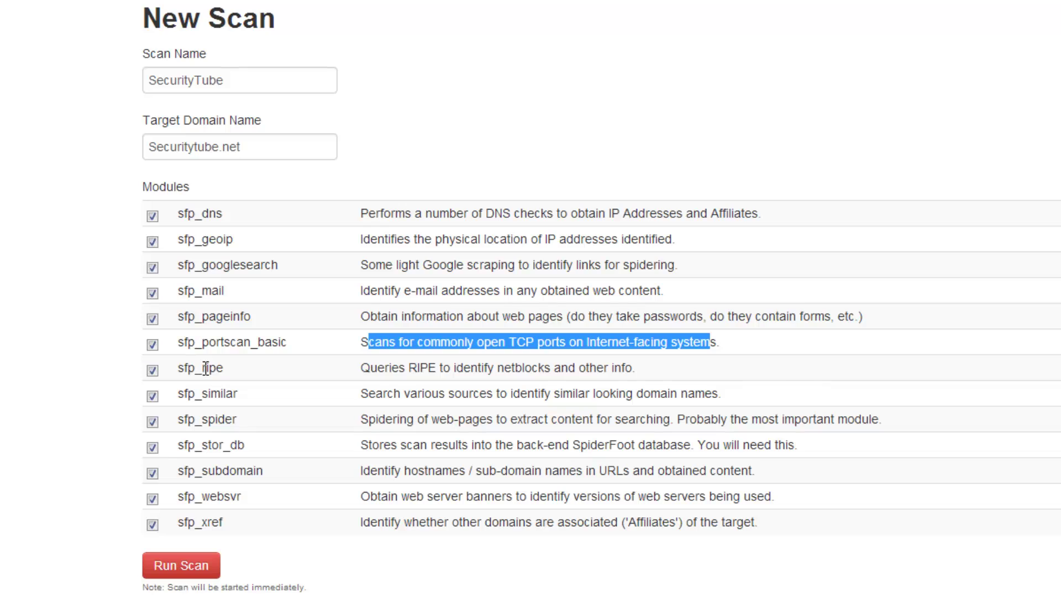
drag(202, 365, 258, 393)
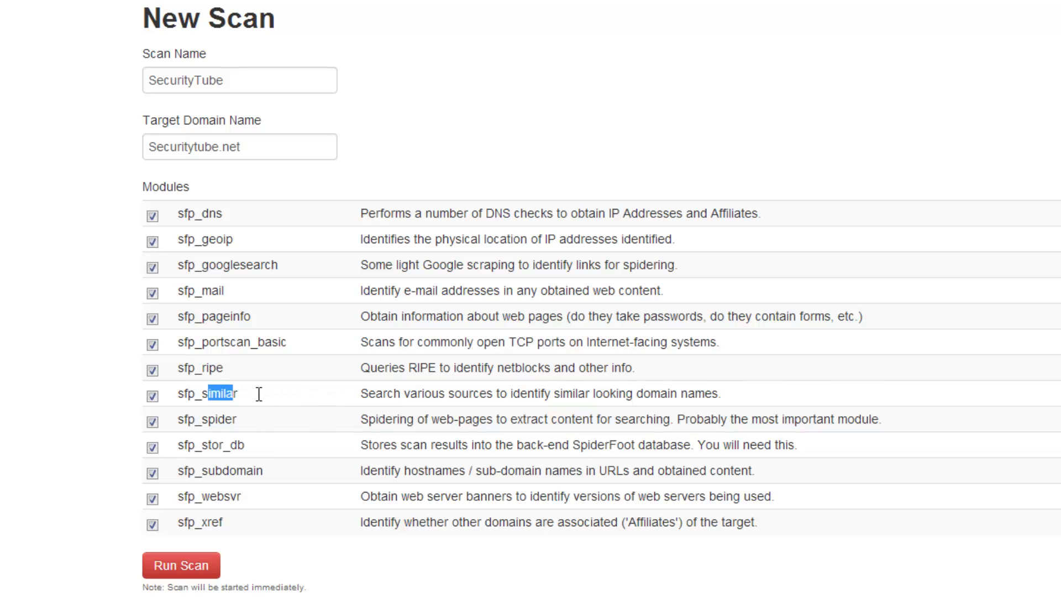
drag(407, 367, 646, 365)
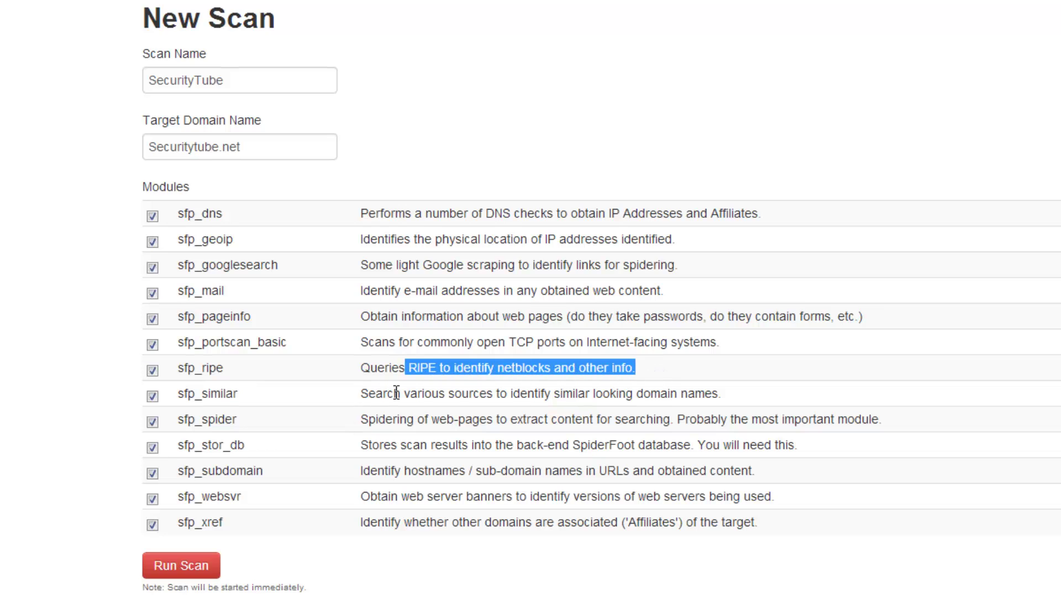
Exclude the sfp_similar module from the scan and read its description
drag(212, 394, 238, 393)
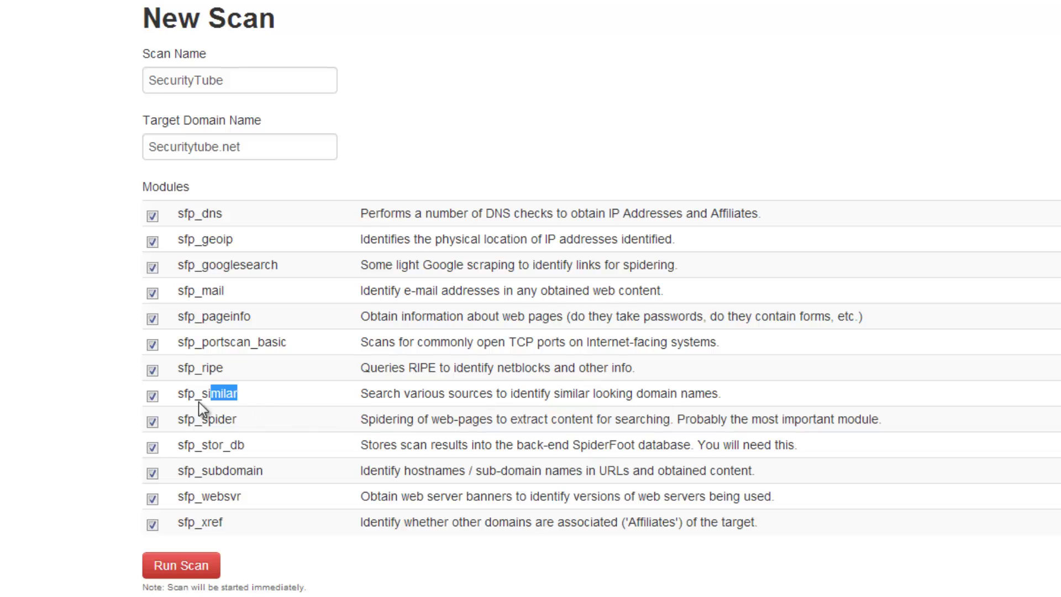
click(152, 396)
drag(734, 395, 176, 391)
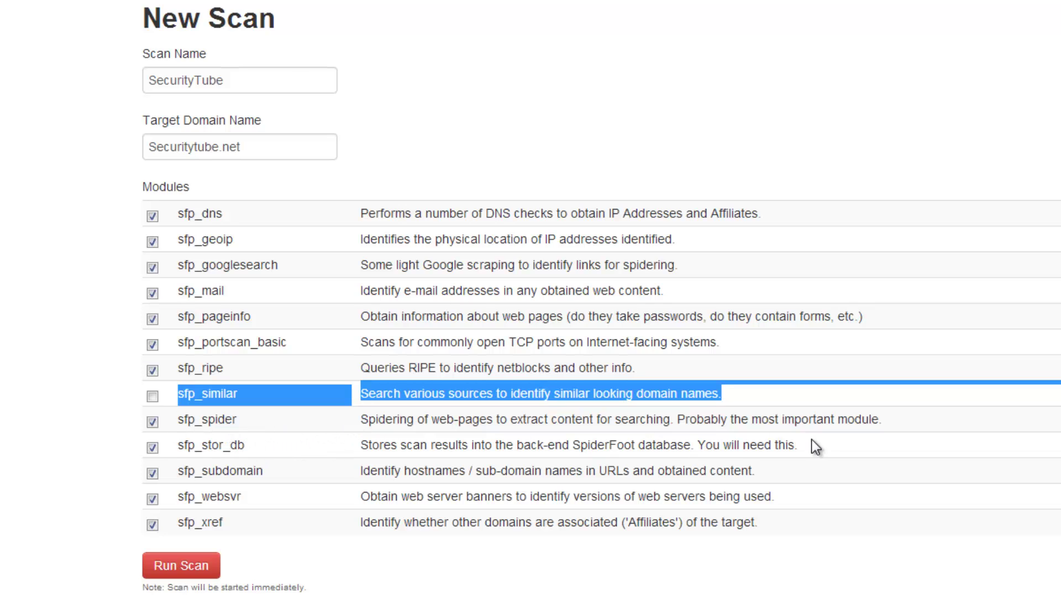
Review the descriptions of the remaining modules from sfp_spider to sfp_xref
drag(811, 441, 176, 419)
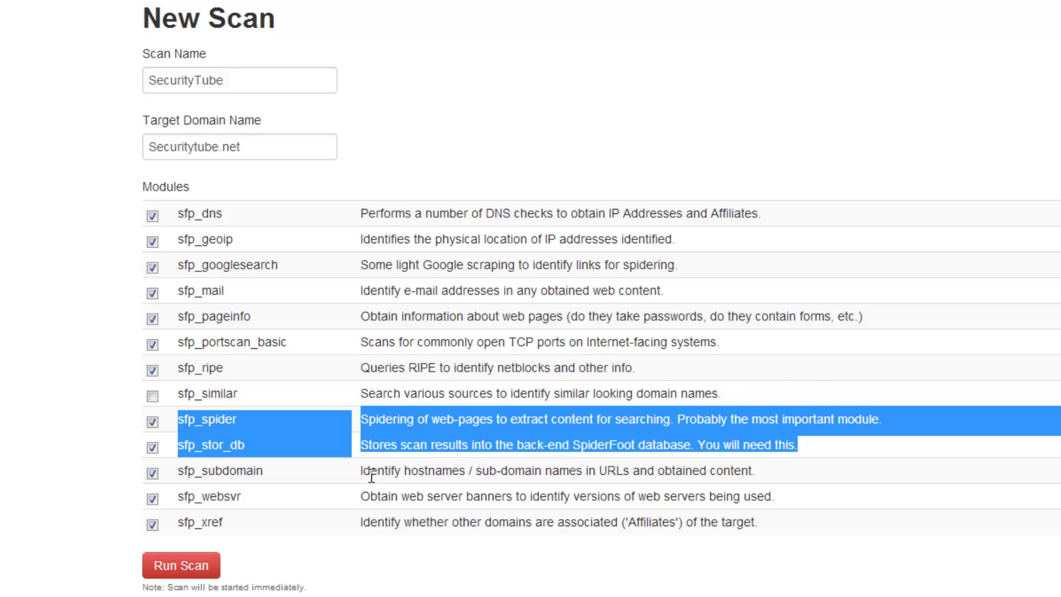
drag(362, 470, 623, 470)
drag(378, 496, 620, 496)
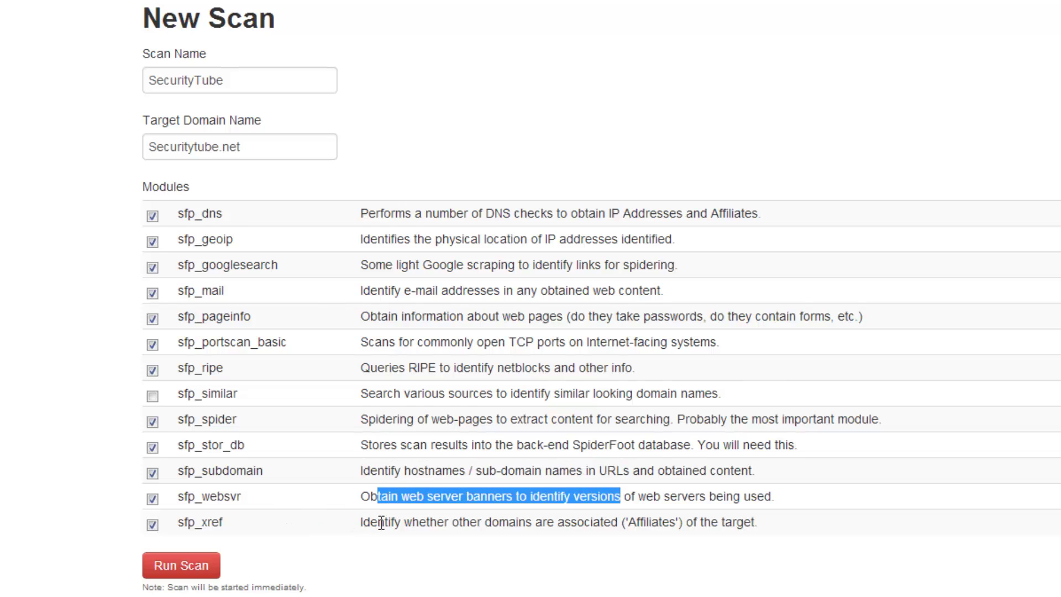
drag(377, 522, 563, 523)
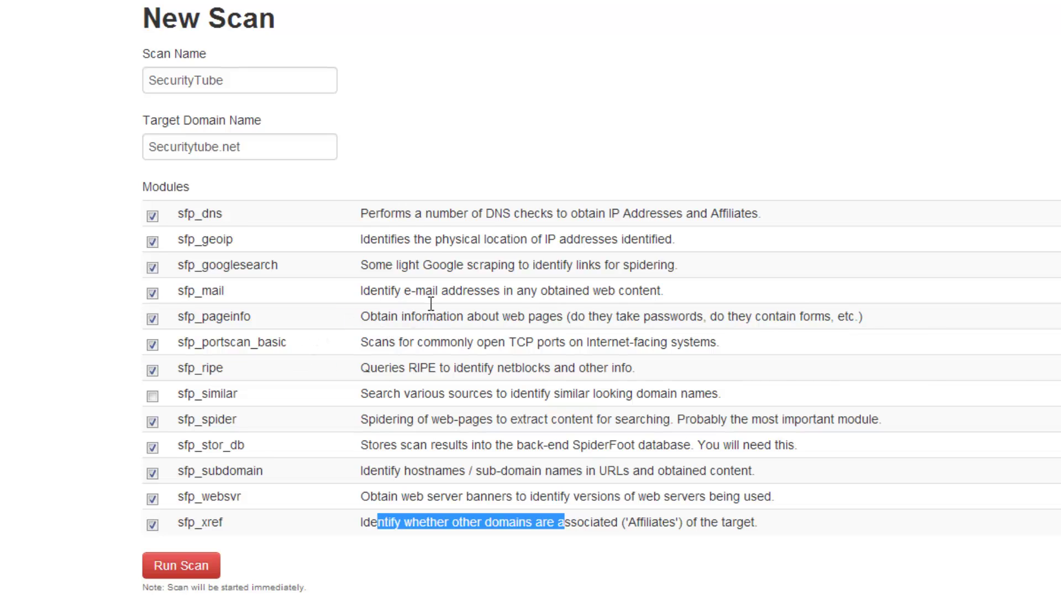
Run the SecurityTube scan with the selected modules
click(484, 126)
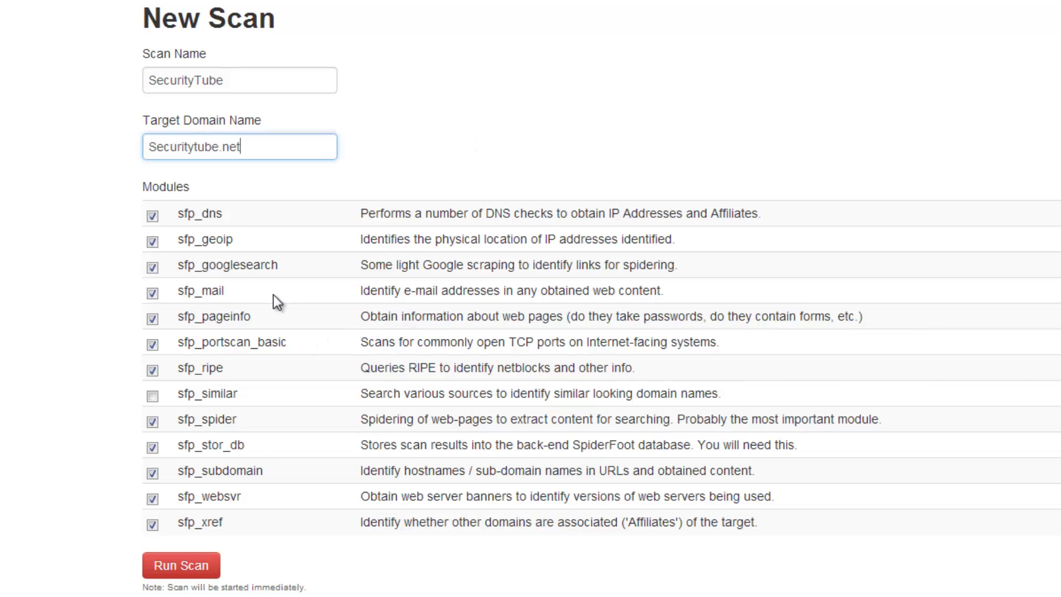
click(184, 566)
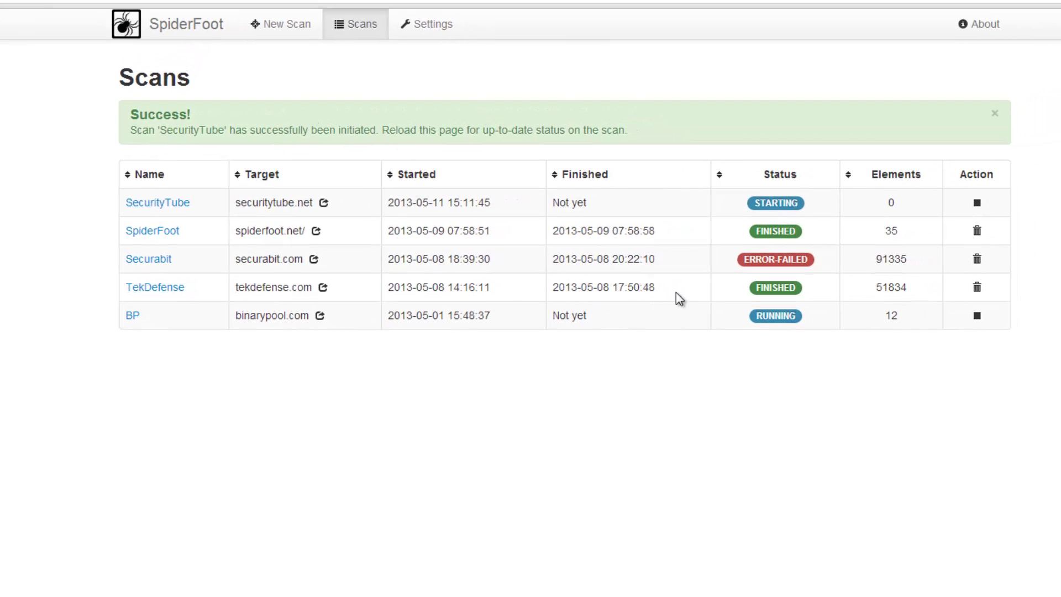
Compare the start times, finish times and element counts of the TekDefense and Securabit scans
drag(664, 287, 388, 287)
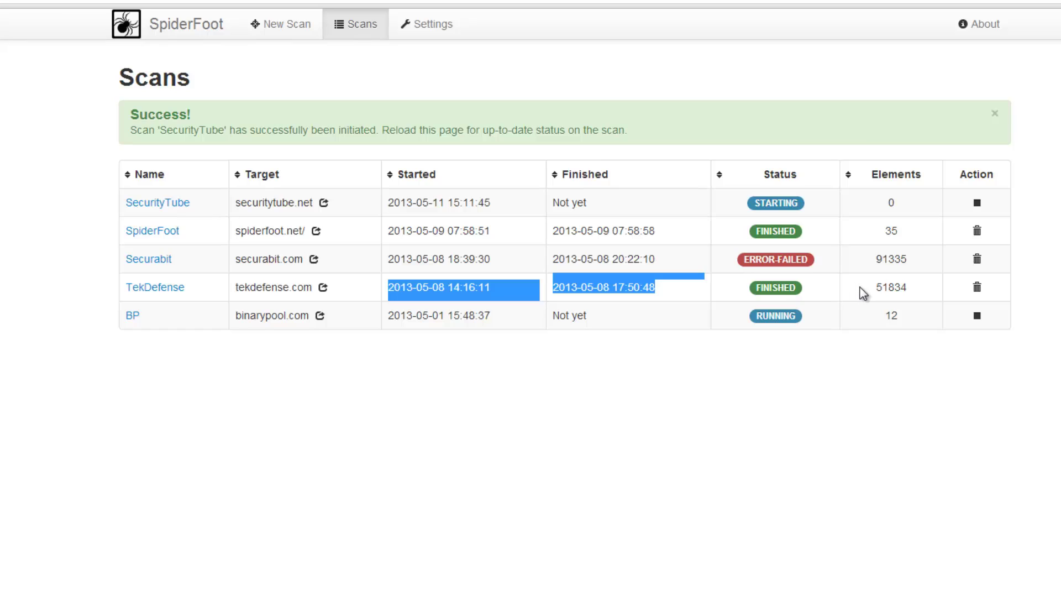
drag(873, 286, 914, 293)
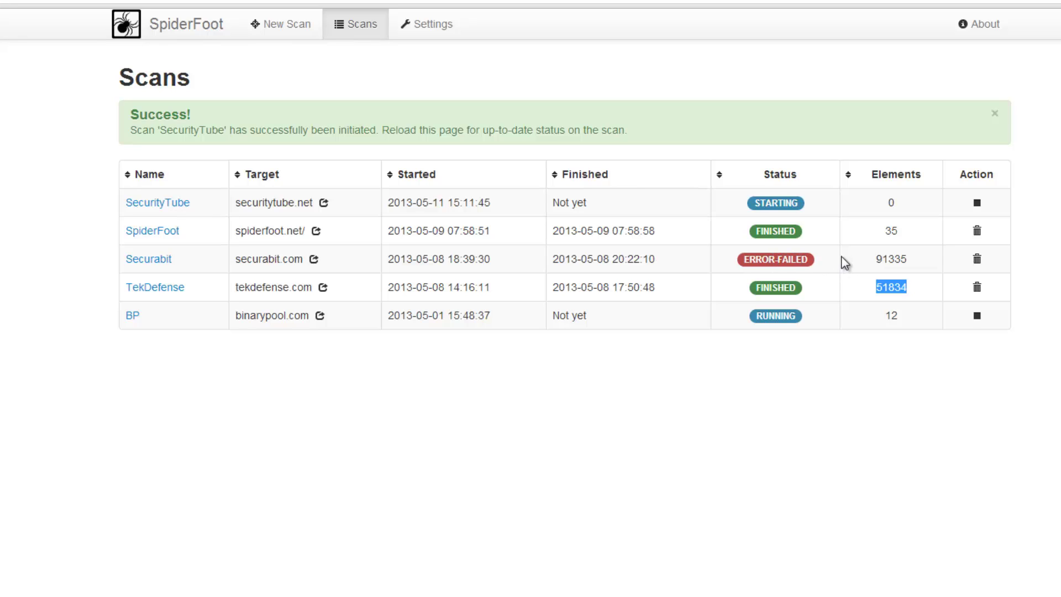
drag(875, 258, 909, 258)
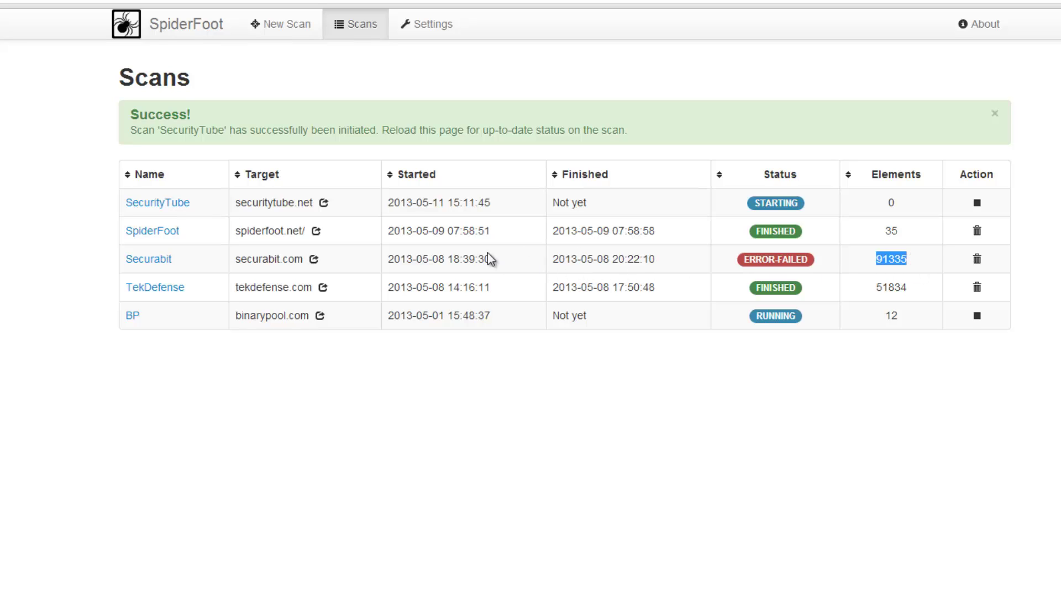
drag(429, 258, 495, 258)
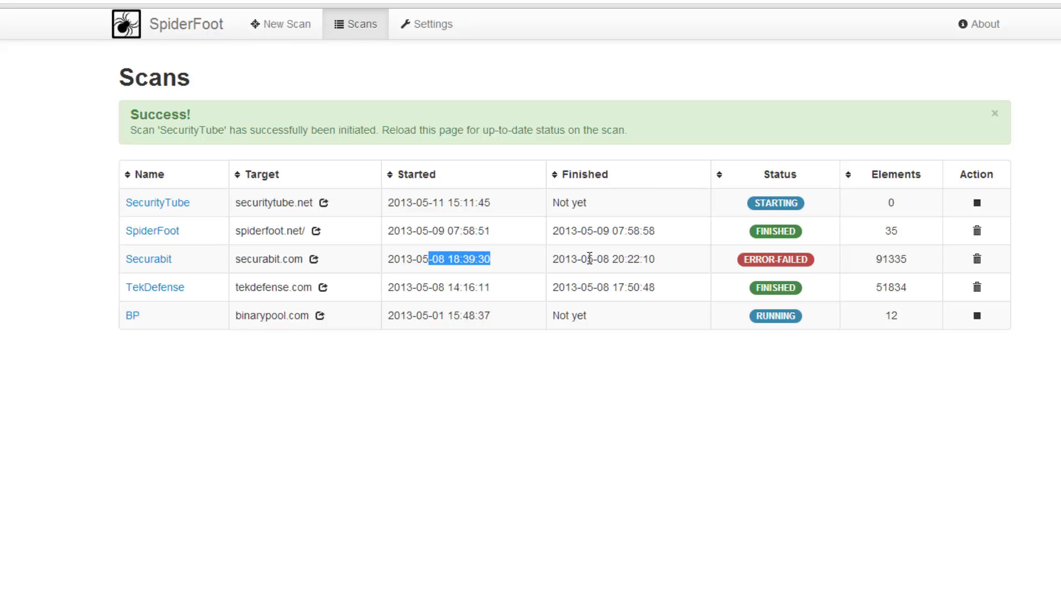
drag(596, 259, 648, 259)
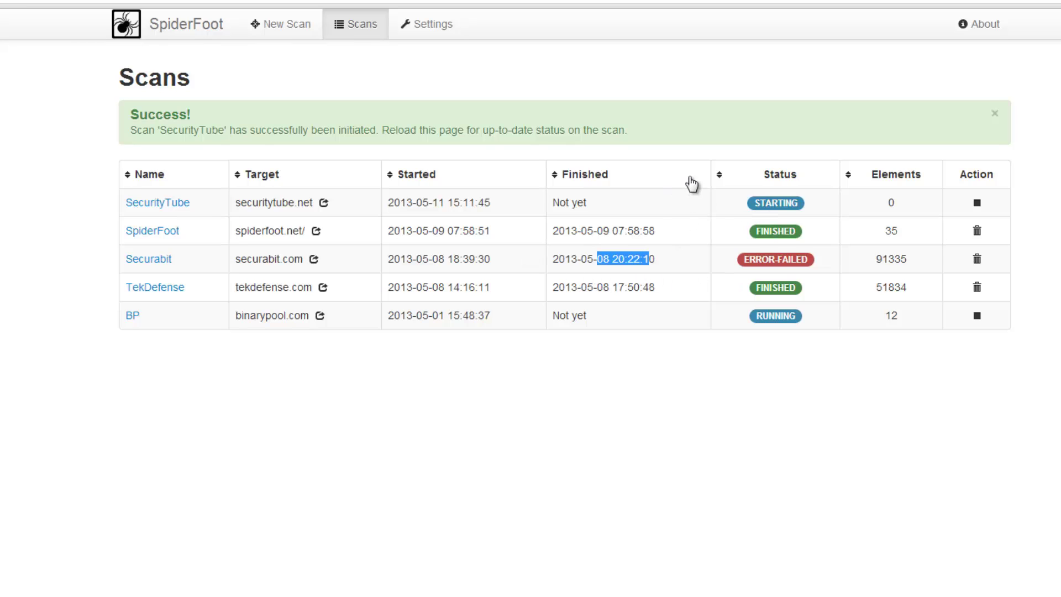
Refresh the scans list and check the SecurityTube scan's element count
click(346, 27)
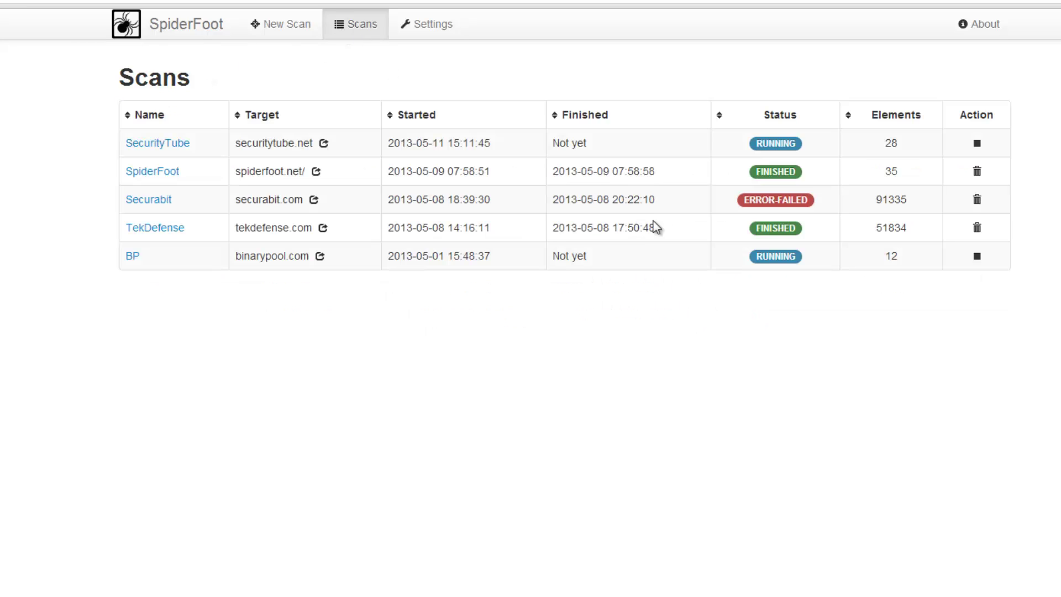
drag(881, 144, 907, 143)
Open the TekDefense scan results and review the data types with their unique and total element counts
click(161, 235)
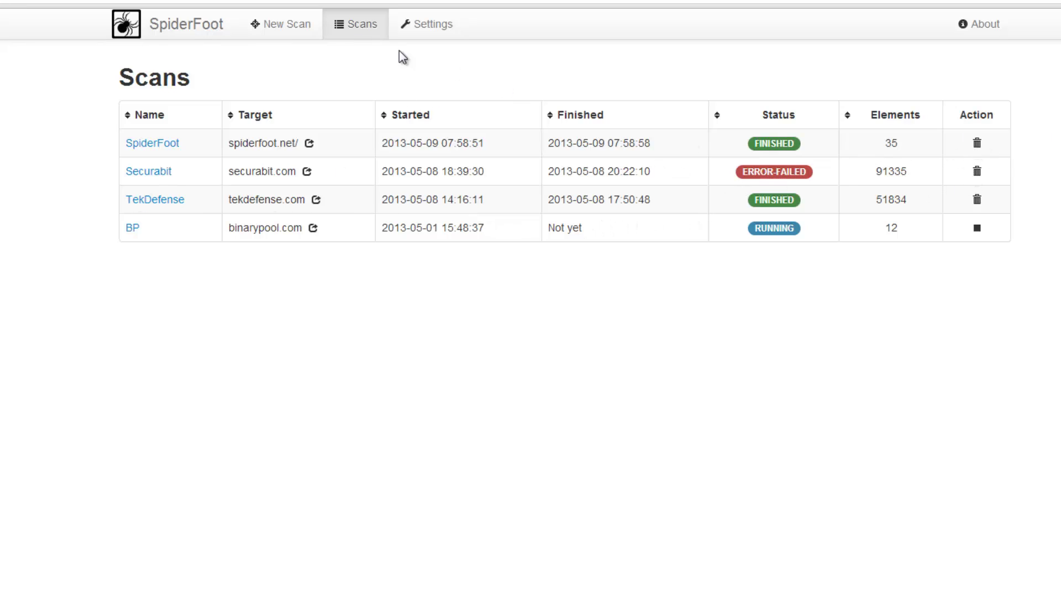
click(176, 202)
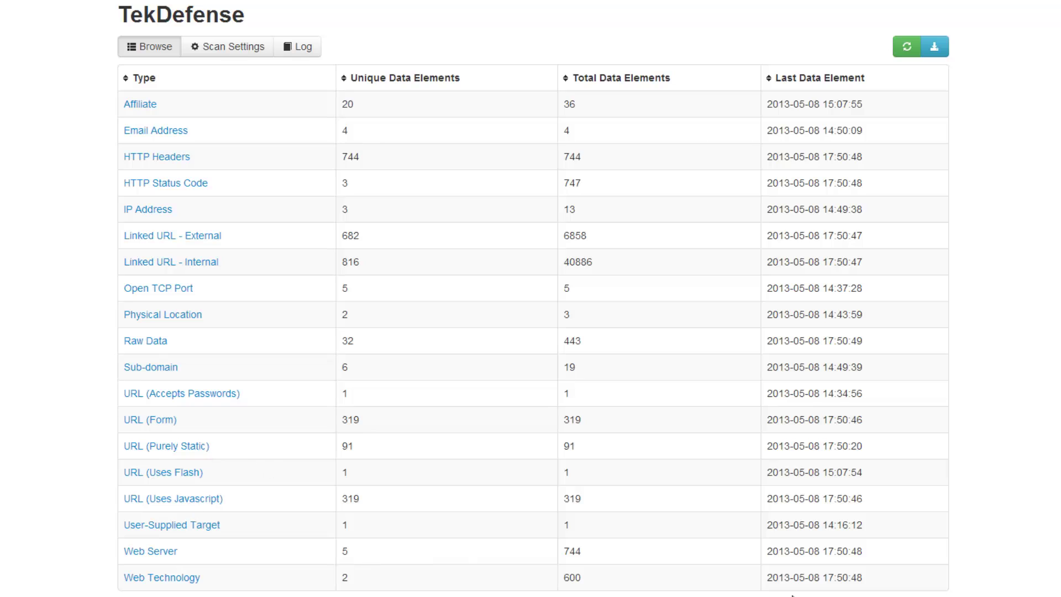
drag(607, 580, 96, 86)
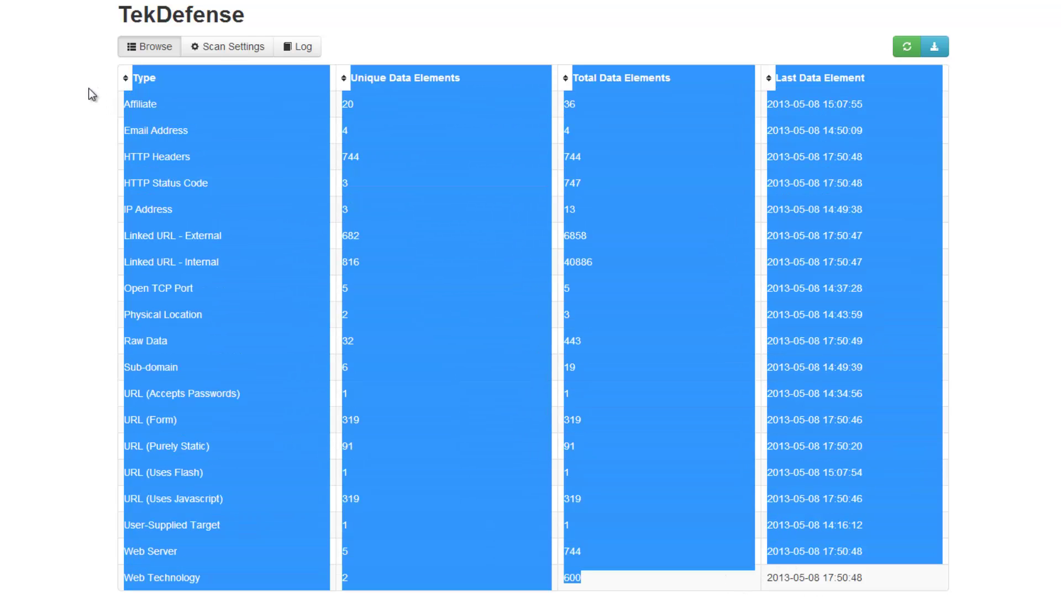
click(78, 171)
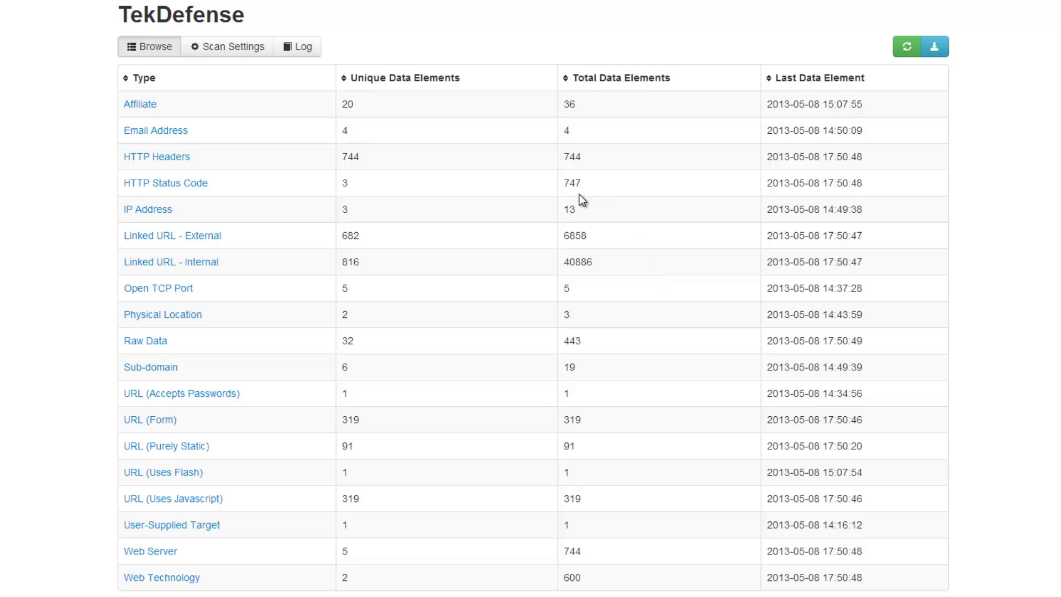
Open the TekDefense scan's log and look through its recorded events
click(300, 50)
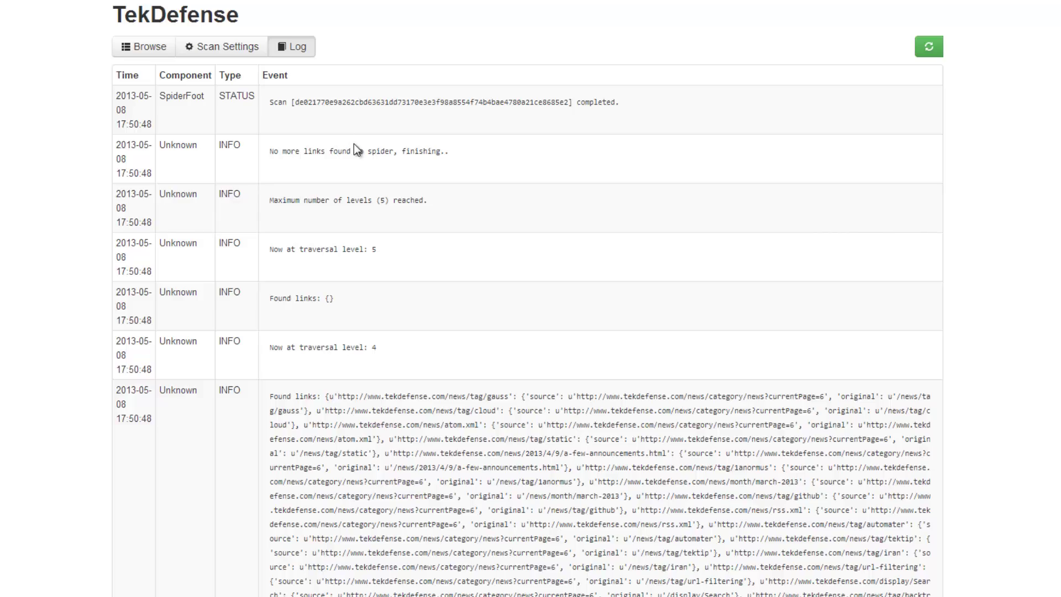
scroll(353, 166, down, 10)
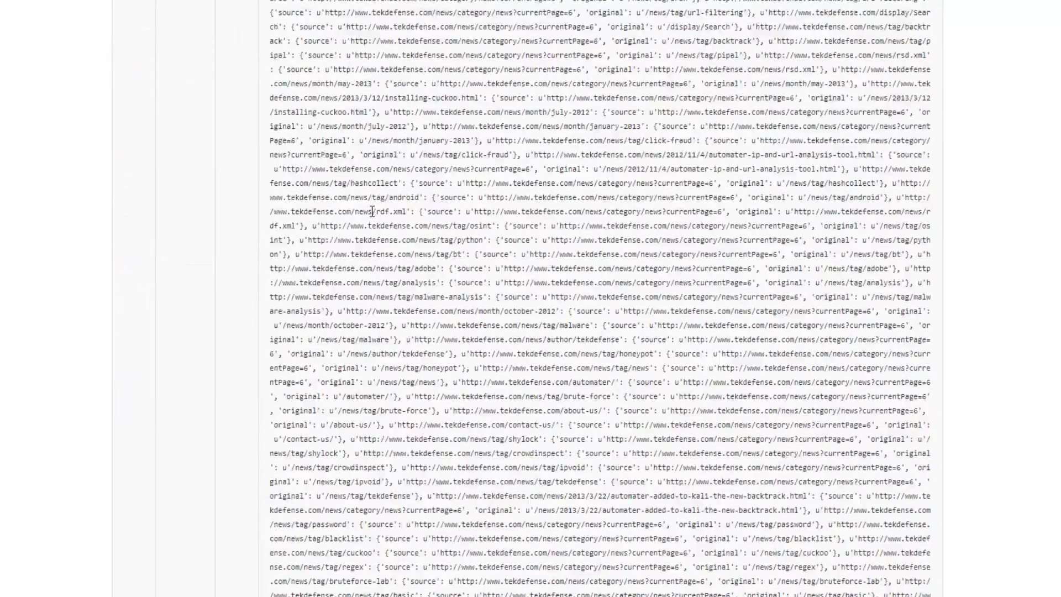
Open the TekDefense scan's settings and review its meta information, global settings and module settings
scroll(372, 212, up, 10)
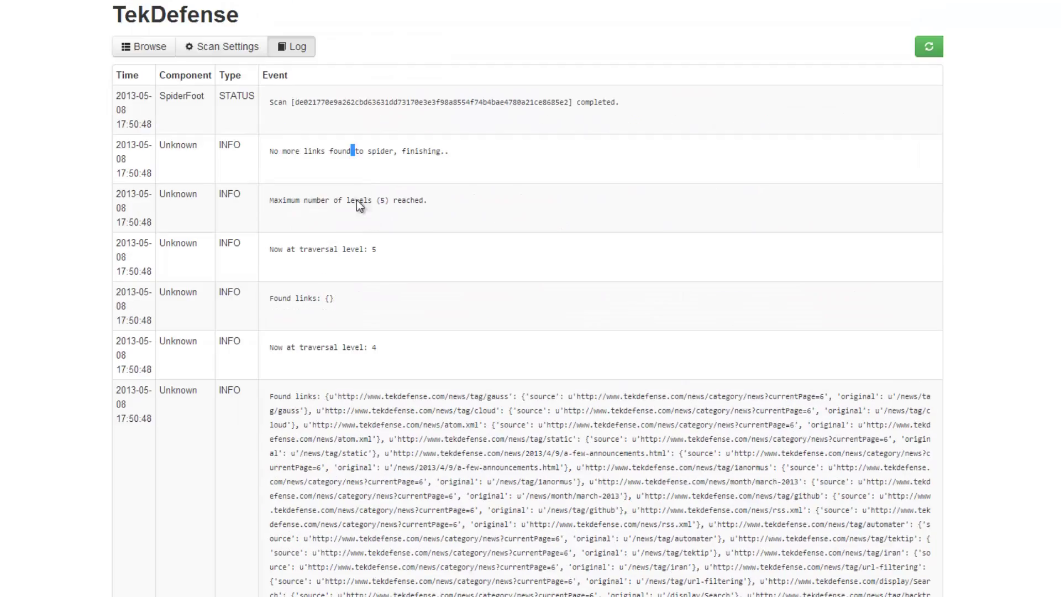
click(198, 50)
scroll(332, 179, down, 20)
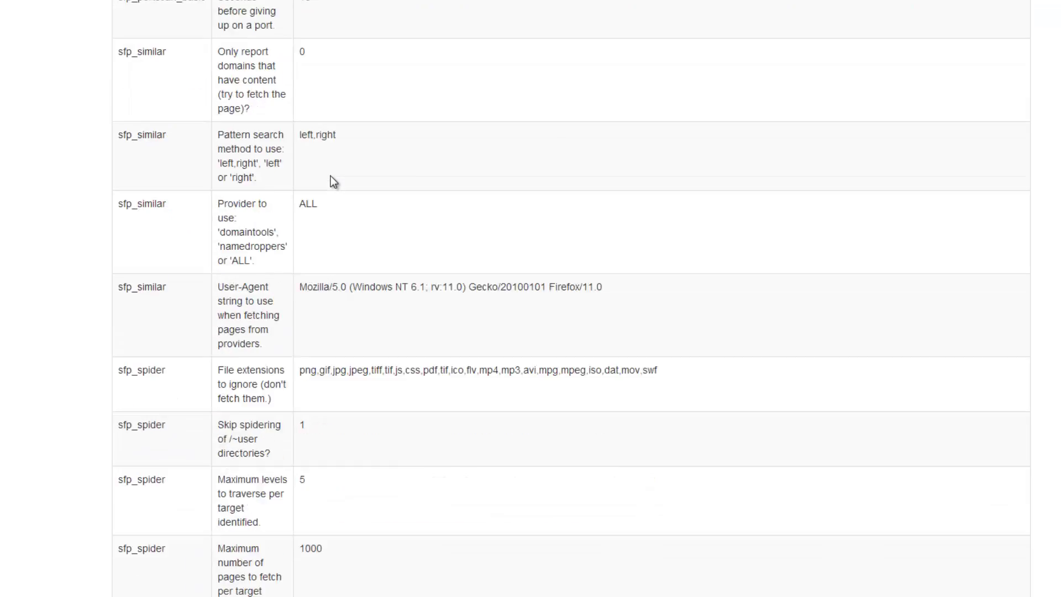
scroll(319, 184, up, 20)
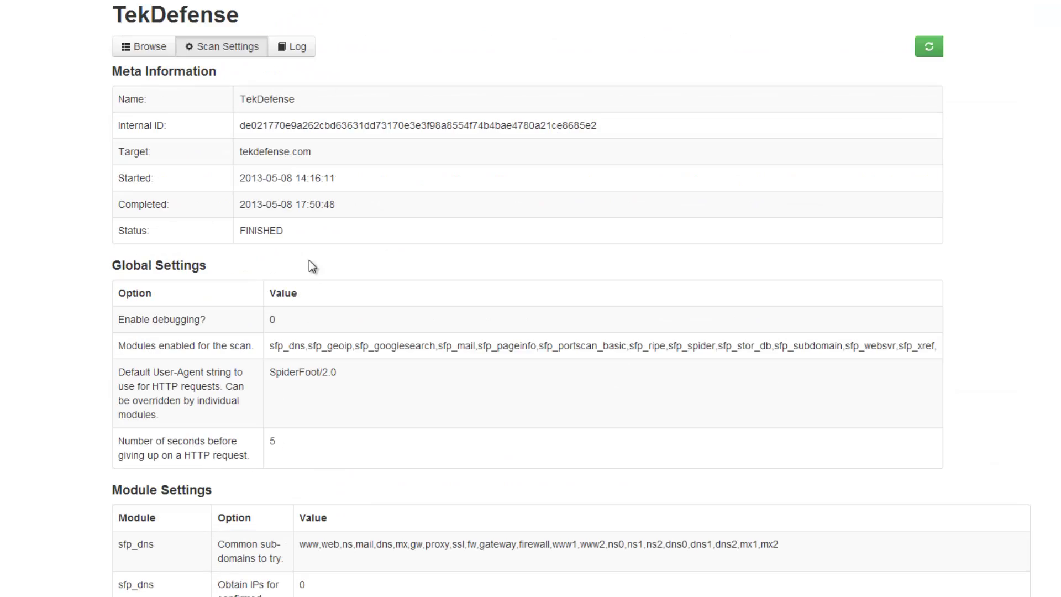
Browse the scan's Email Address results and examine each address, its source page and source module
click(147, 46)
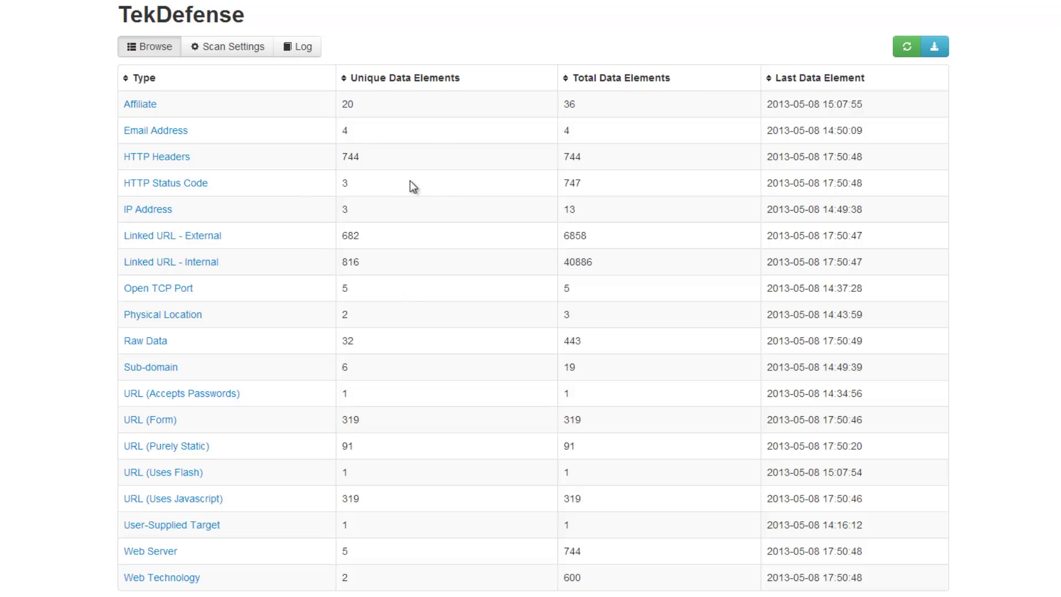
click(140, 131)
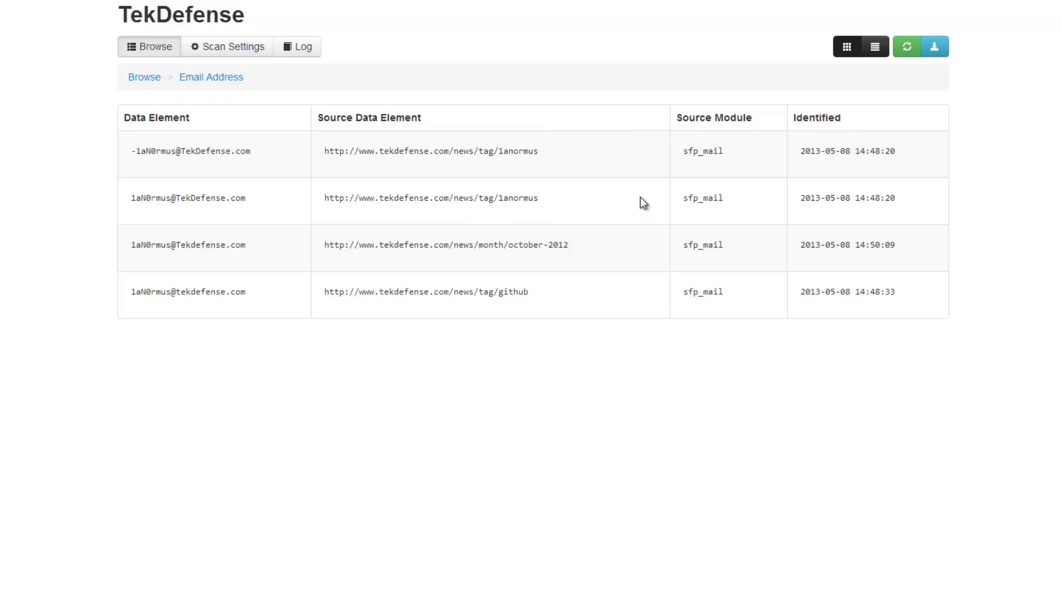
drag(151, 147, 201, 151)
drag(142, 198, 205, 198)
drag(131, 243, 206, 264)
drag(155, 291, 207, 296)
drag(136, 153, 131, 150)
drag(687, 150, 723, 156)
drag(434, 151, 531, 153)
drag(483, 198, 537, 199)
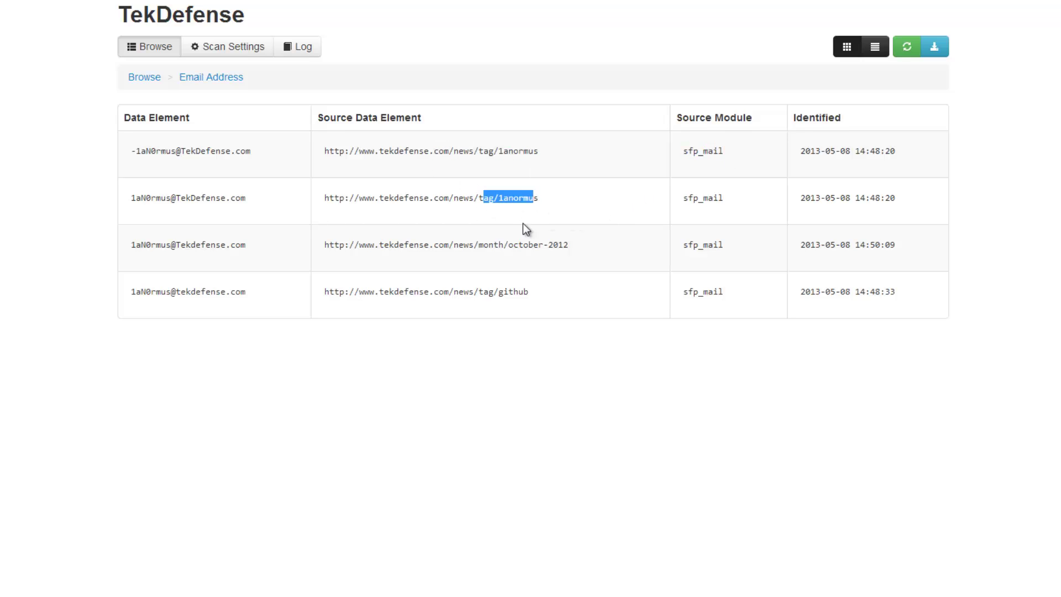
drag(493, 244, 538, 245)
Browse the Affiliate results and examine the affiliated hosts and external sites with their source data elements
click(144, 51)
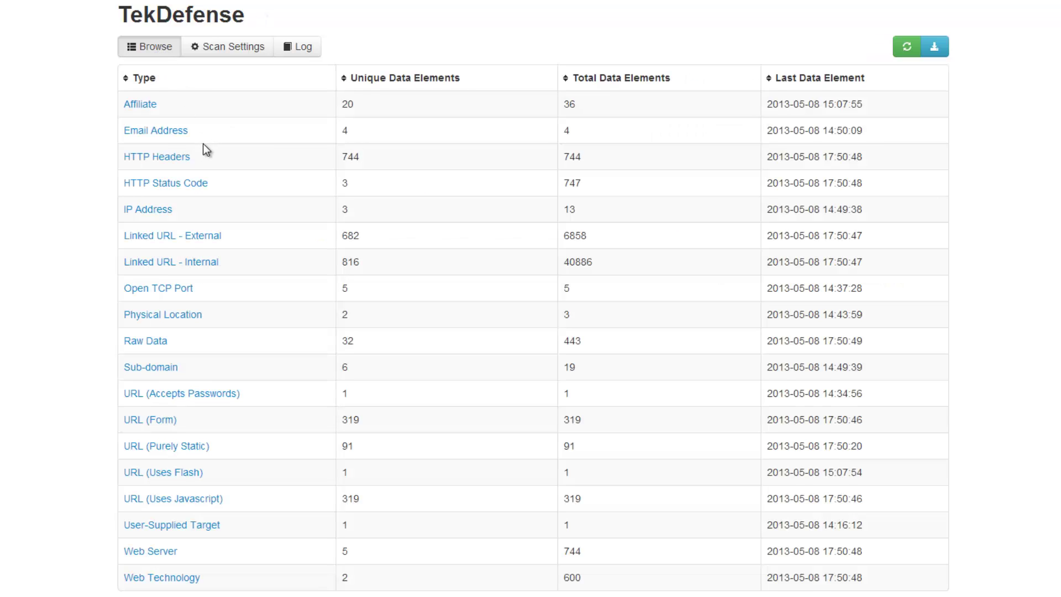
click(142, 103)
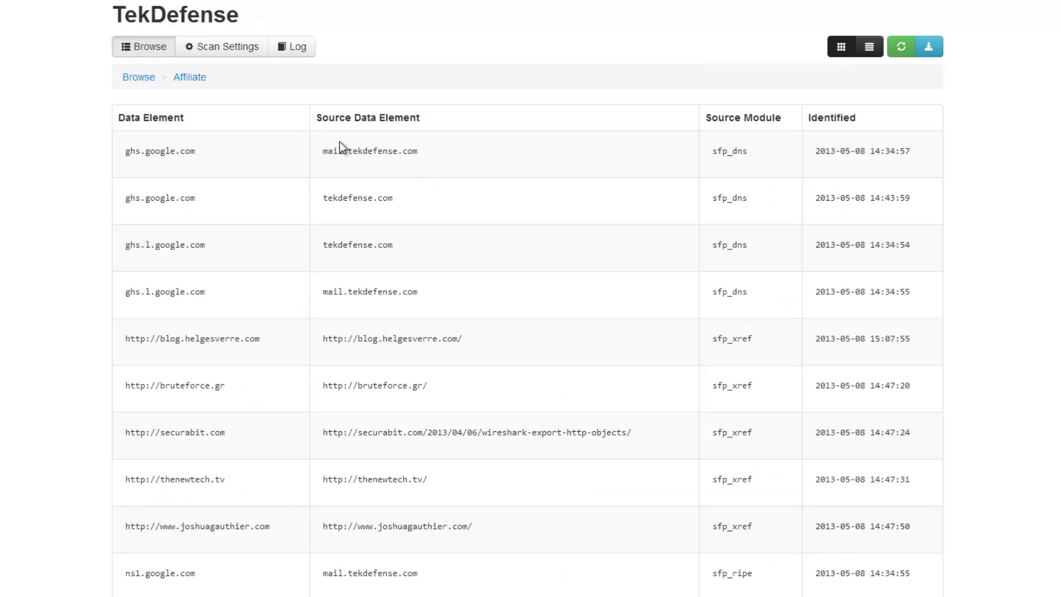
drag(346, 150, 418, 152)
scroll(158, 170, down, 4)
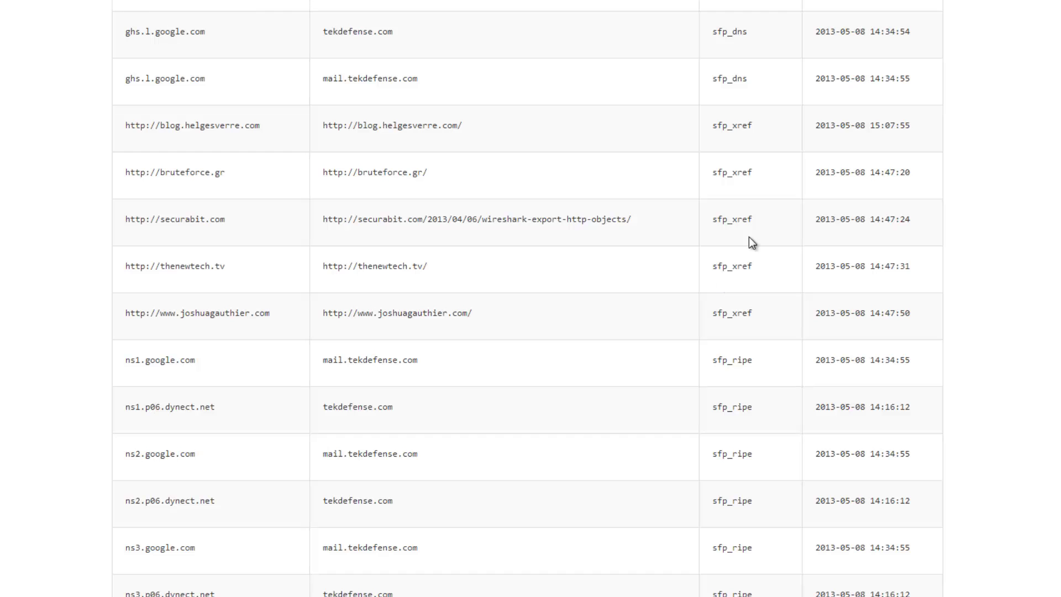
drag(429, 172, 321, 172)
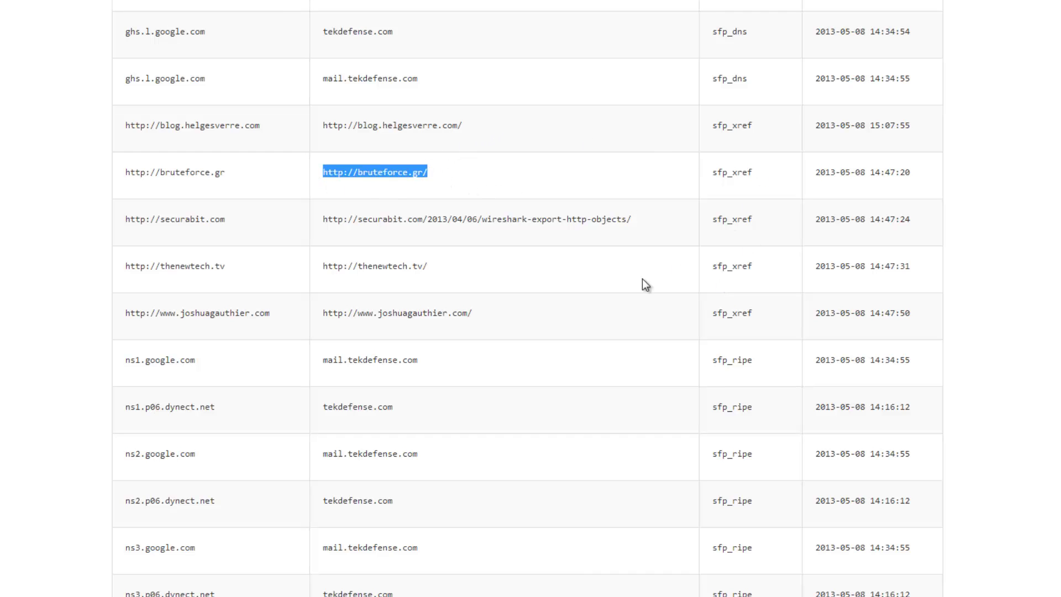
Examine the name server and DNS entries among the affiliates, checking their source hosts and source modules
scroll(473, 294, down, 15)
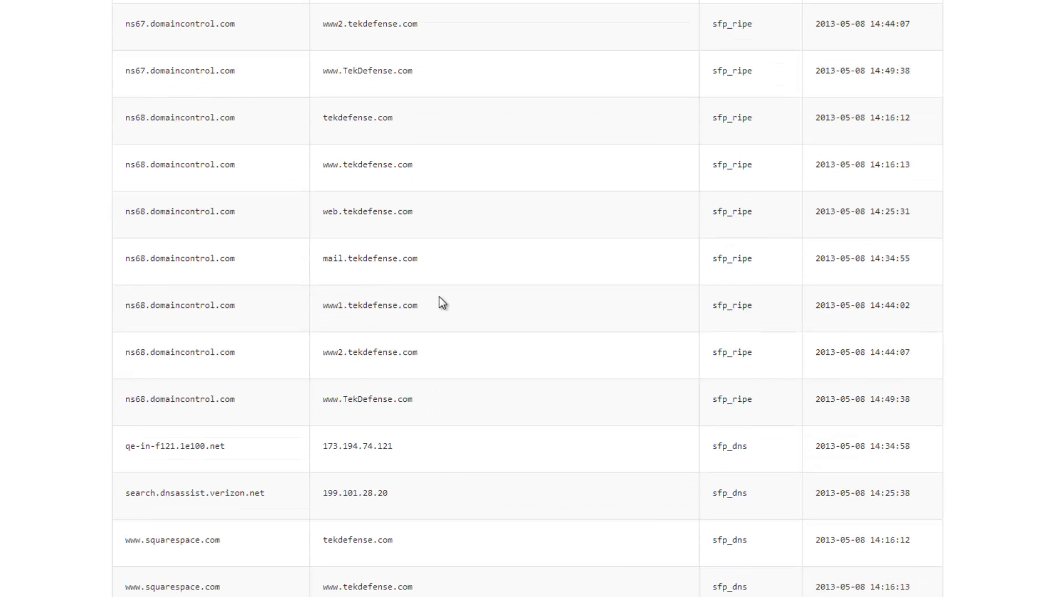
scroll(423, 409, up, 12)
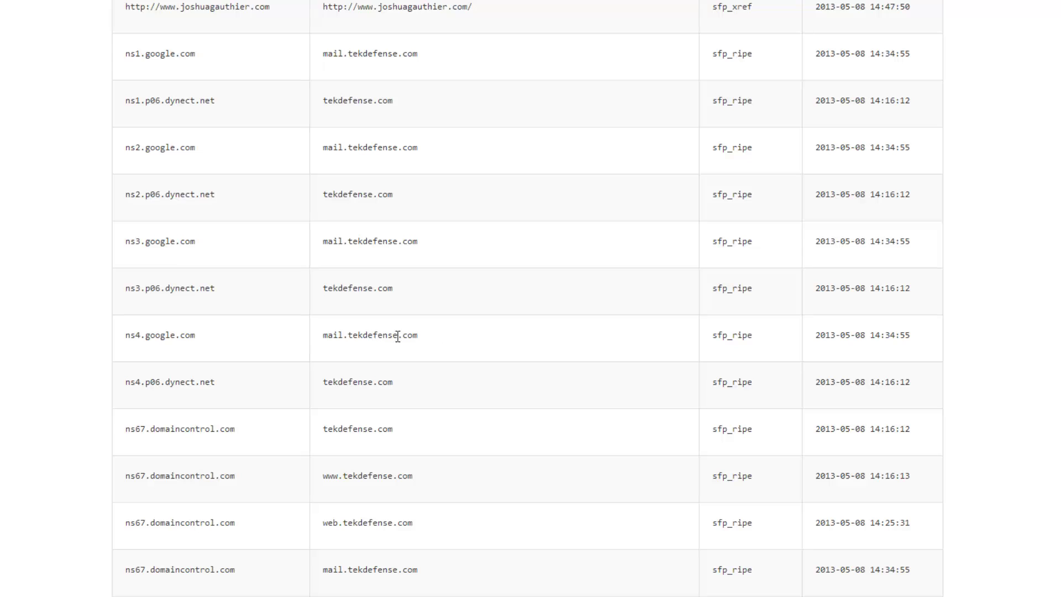
drag(419, 336, 301, 344)
click(648, 349)
drag(781, 244, 731, 260)
scroll(727, 264, down, 12)
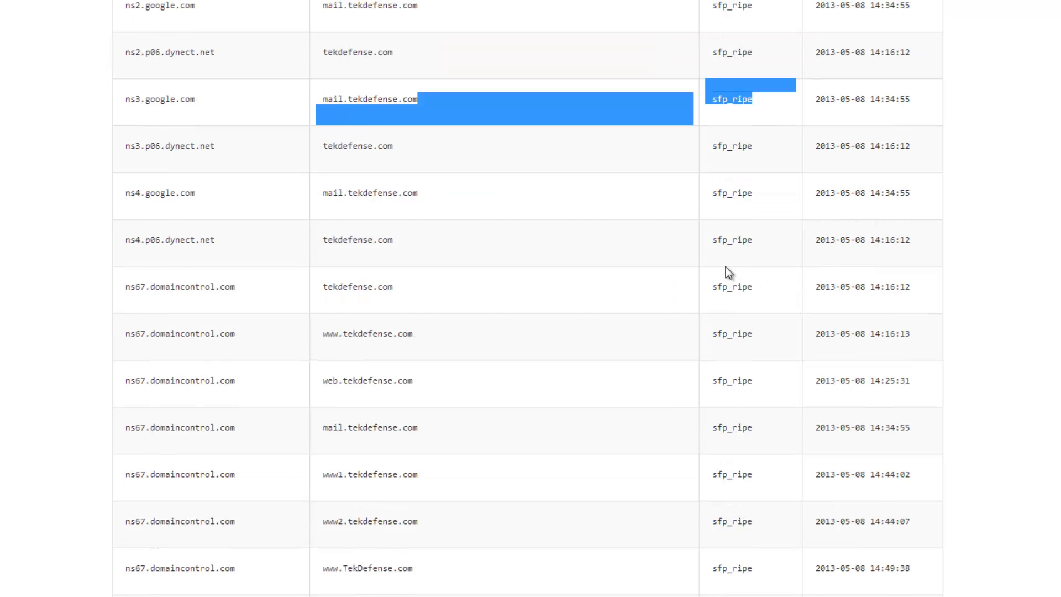
drag(748, 491, 709, 491)
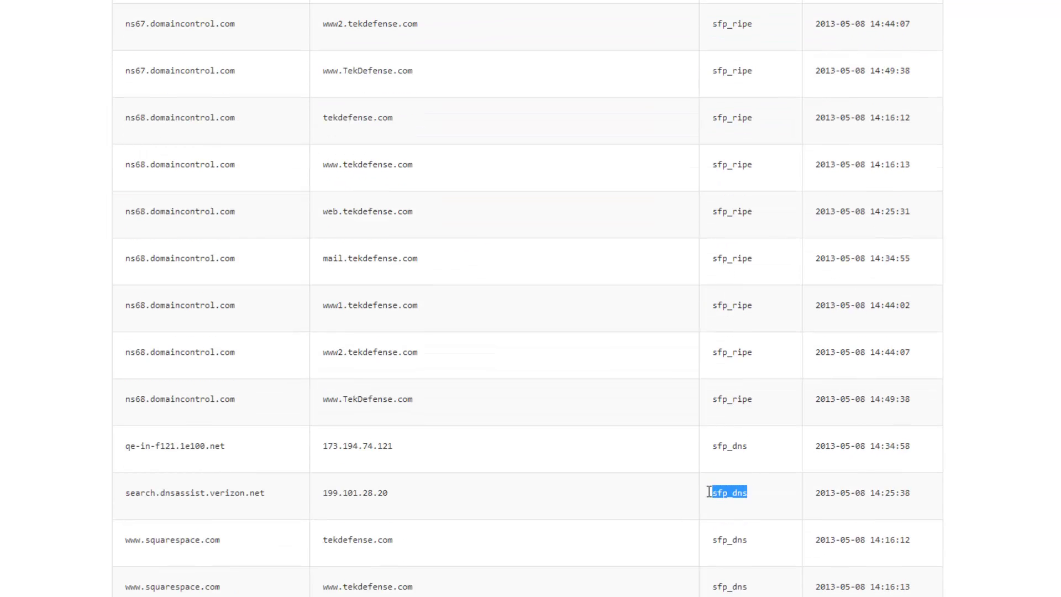
scroll(761, 465, up, 15)
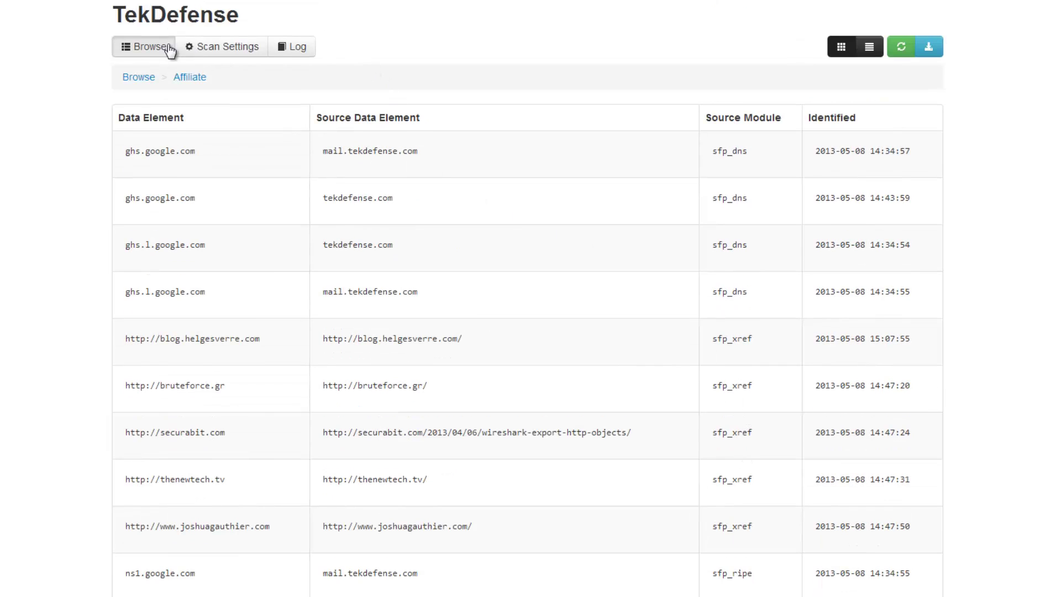
Browse the Physical Location results and examine the country identified for each IP address
click(148, 48)
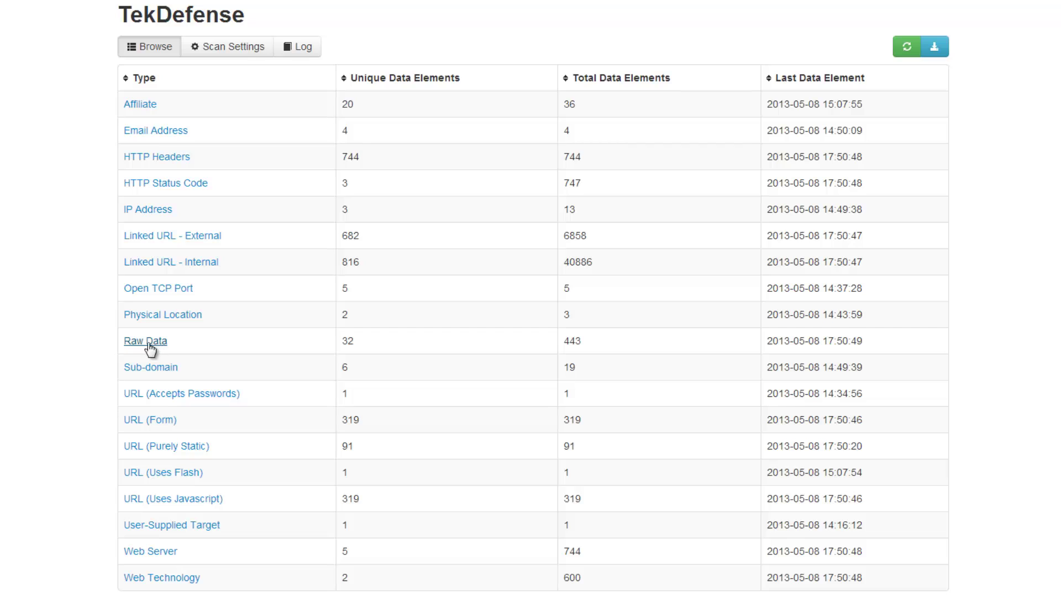
click(164, 318)
drag(191, 245, 123, 238)
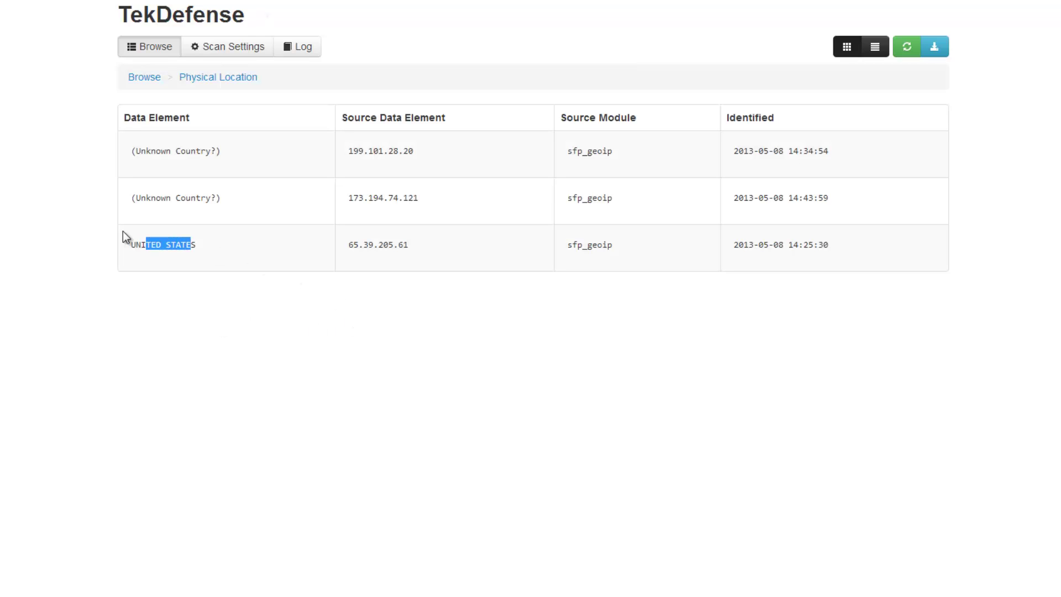
drag(286, 198, 135, 178)
drag(196, 151, 118, 108)
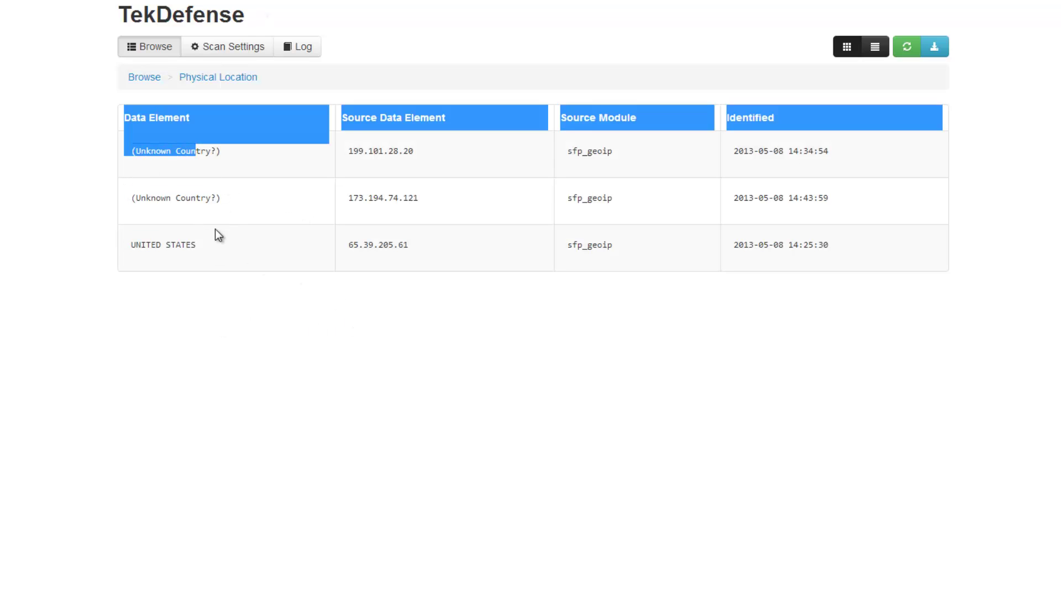
click(207, 253)
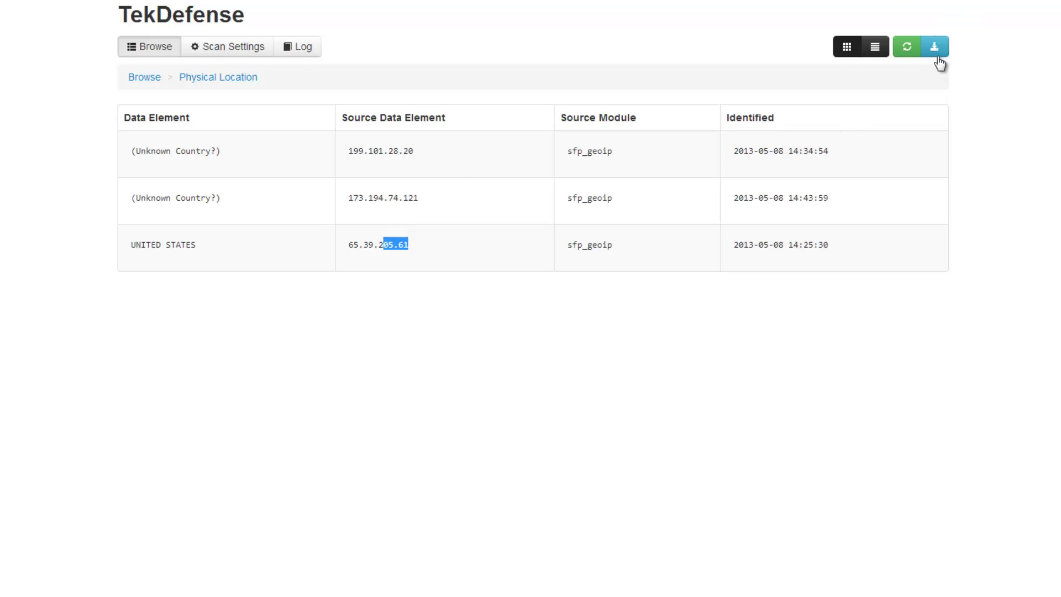
Switch the Physical Location results between the unique data view and the full data view
click(874, 48)
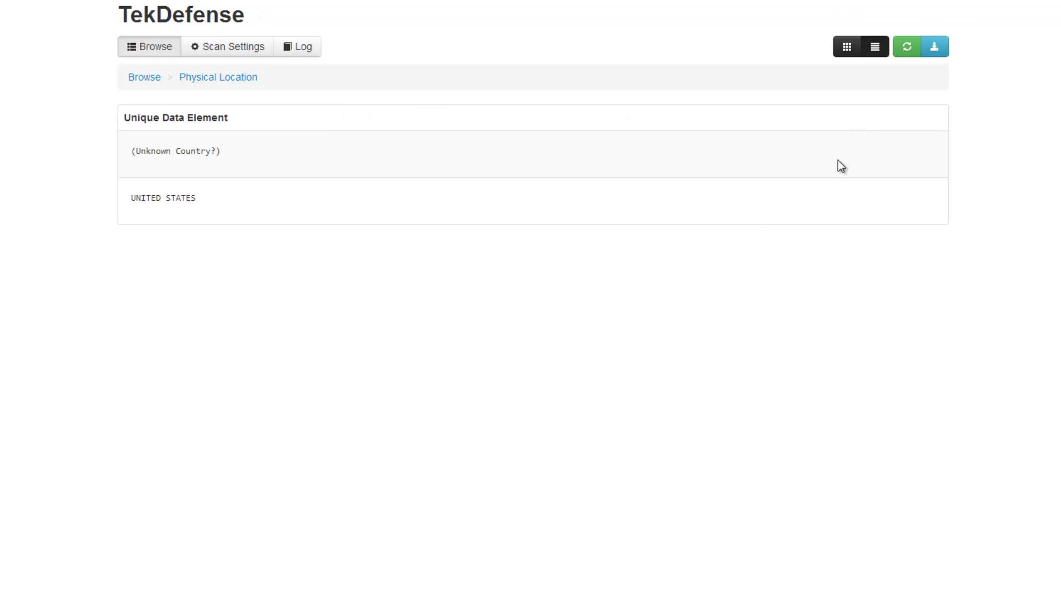
click(856, 52)
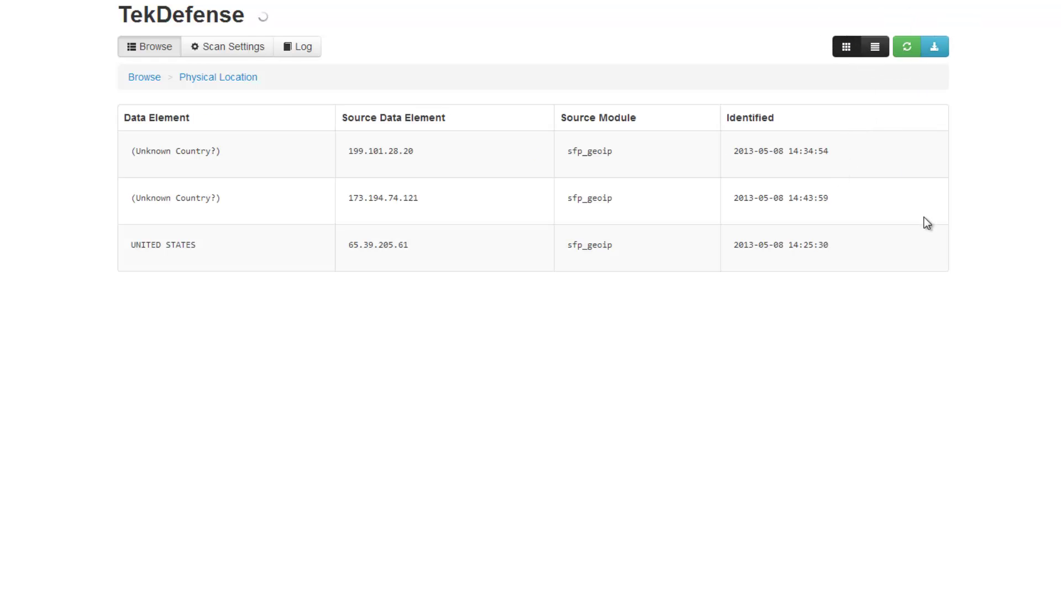
click(876, 55)
Return to the data type list and compare the Web Server element counts with the HTTP Headers total
click(155, 78)
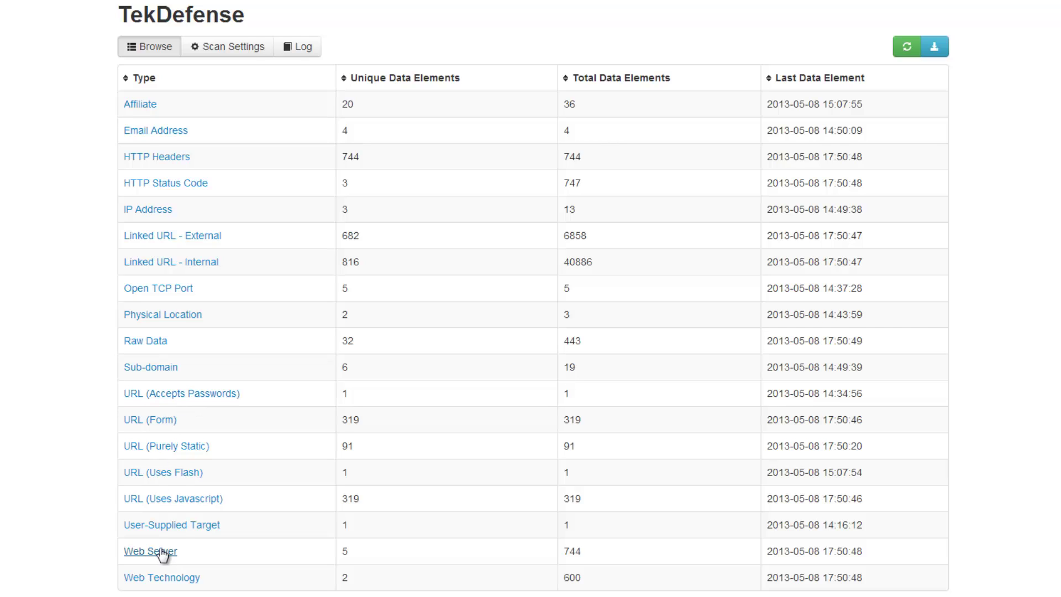
double_click(343, 551)
click(582, 550)
double_click(569, 550)
double_click(572, 156)
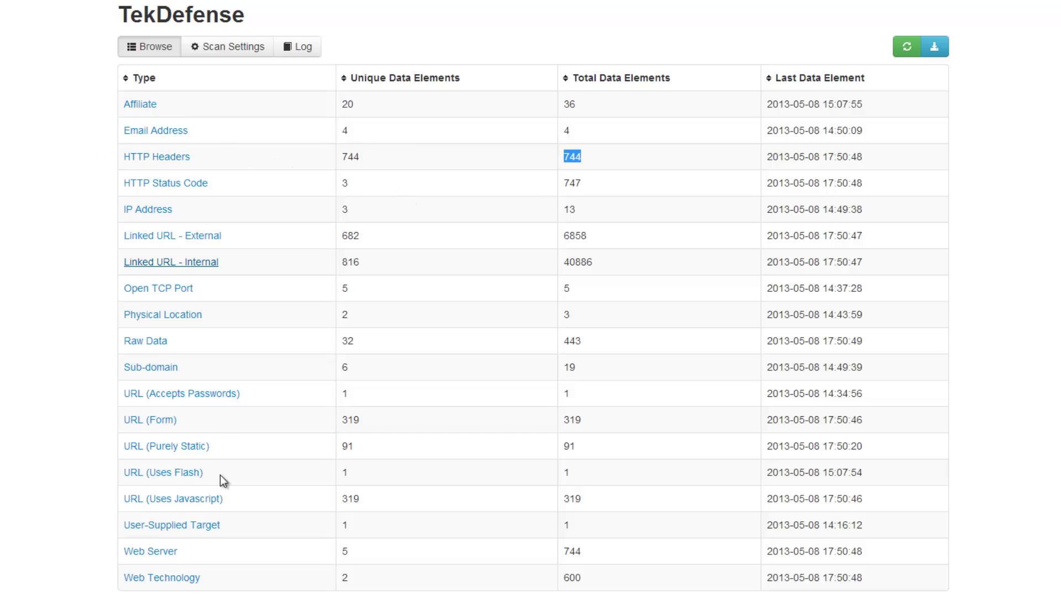
Open the Web Server results in the unique data view and review each server type
click(159, 552)
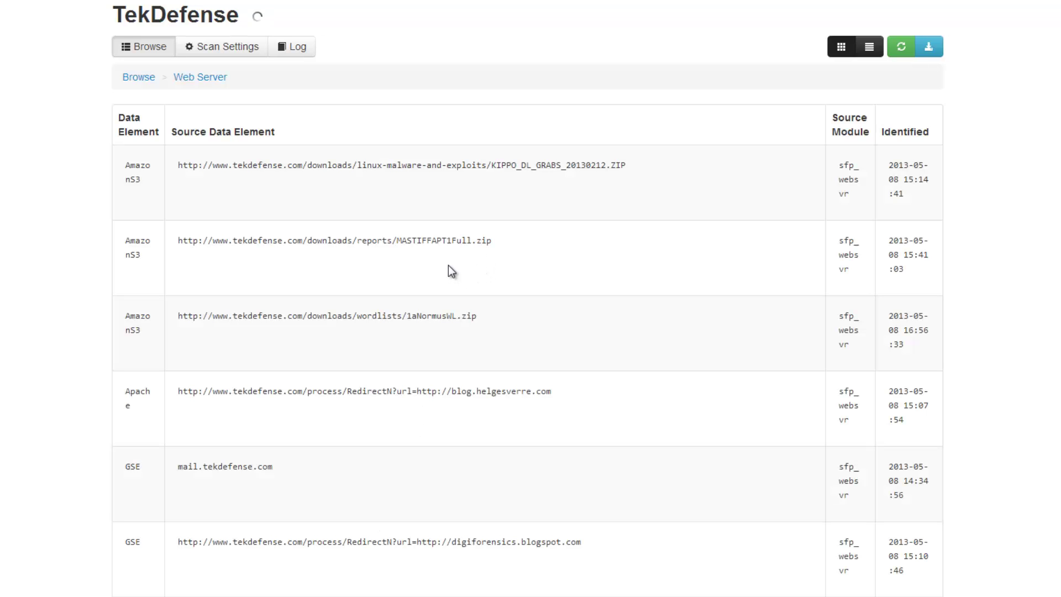
click(869, 47)
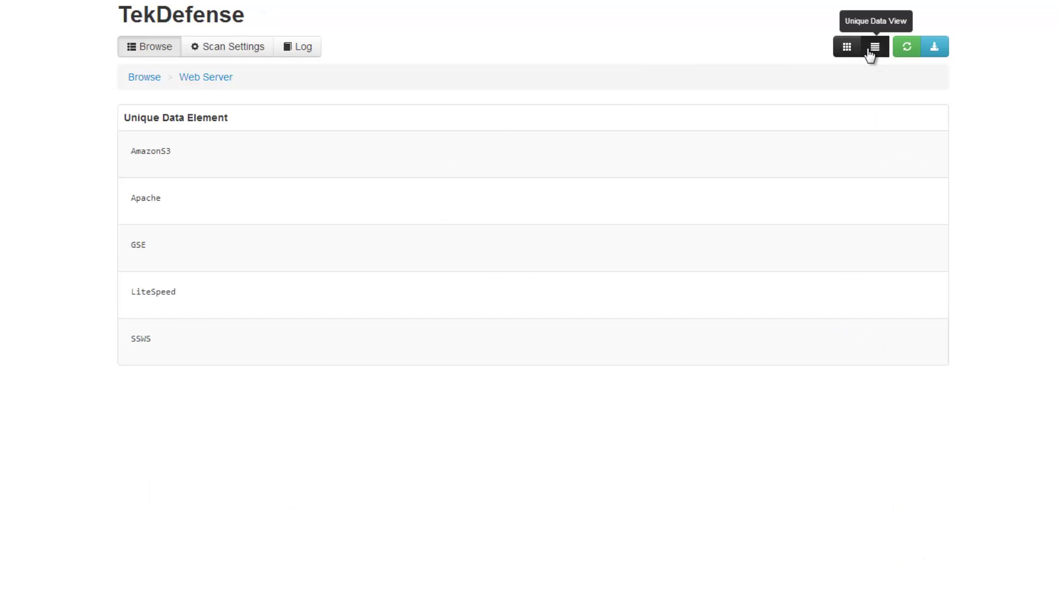
drag(171, 153, 126, 146)
drag(162, 199, 131, 200)
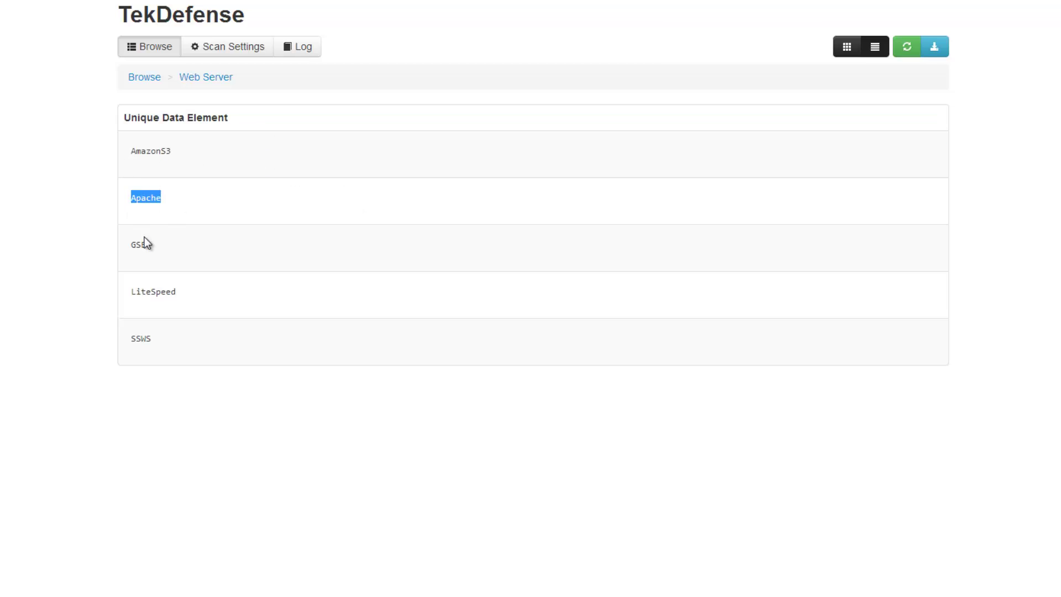
drag(146, 245, 130, 246)
drag(170, 293, 131, 293)
drag(146, 339, 130, 339)
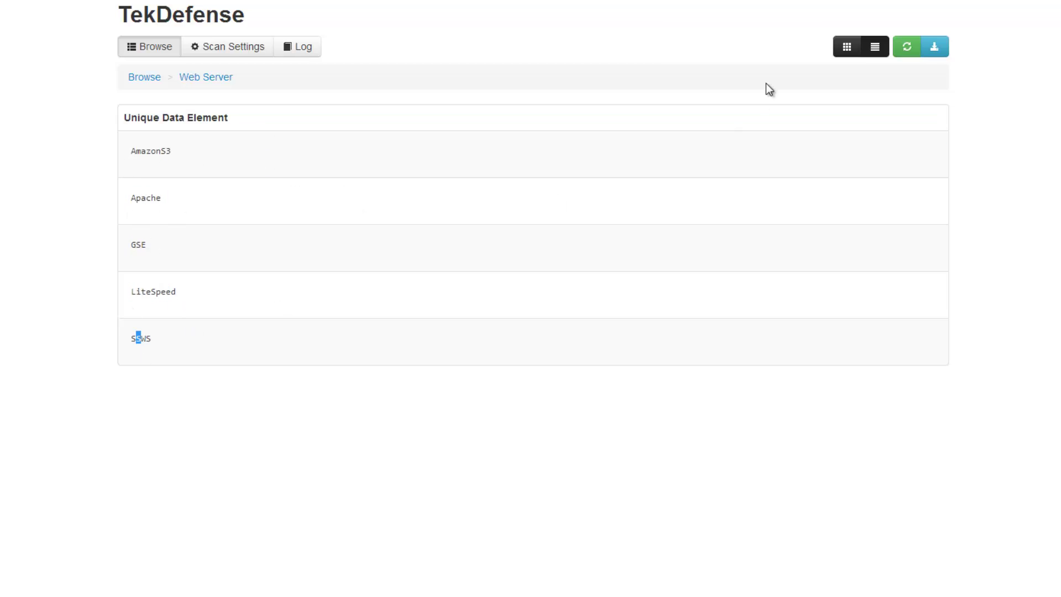
Show the full Web Server data and look through the pages served by SSWS
click(846, 46)
scroll(174, 288, down, 4)
scroll(184, 288, down, 20)
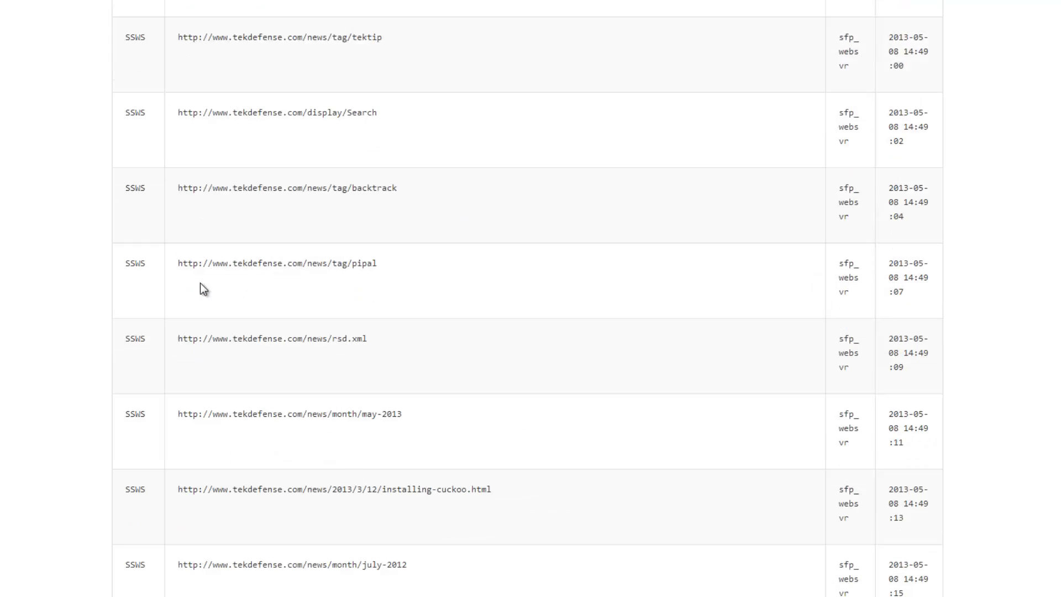
drag(136, 250, 169, 248)
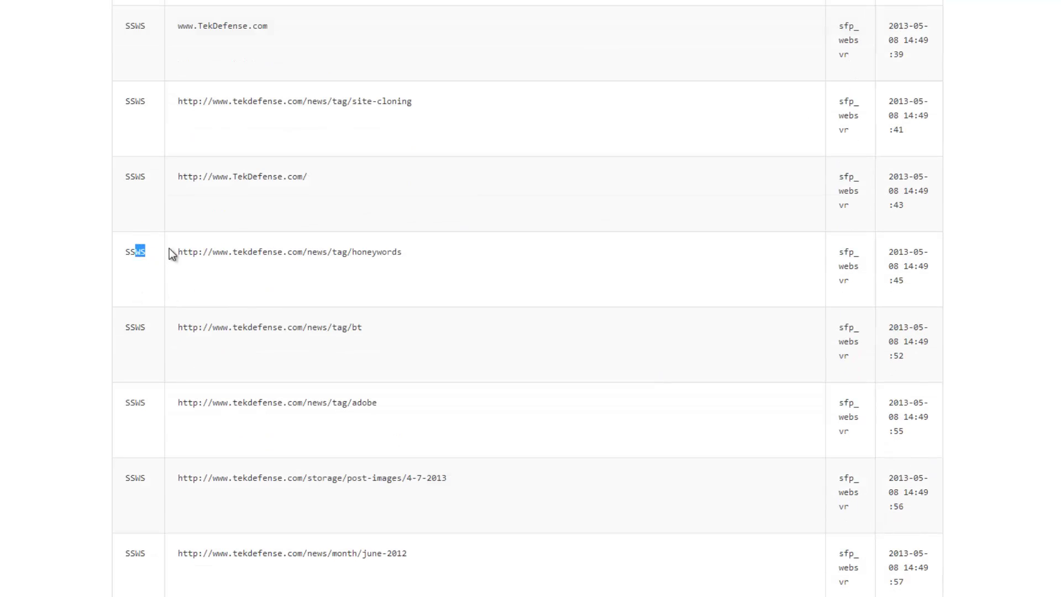
drag(125, 176, 150, 176)
Examine the first AmazonS3 web server entry, its source download URL and its source module
scroll(200, 240, up, 20)
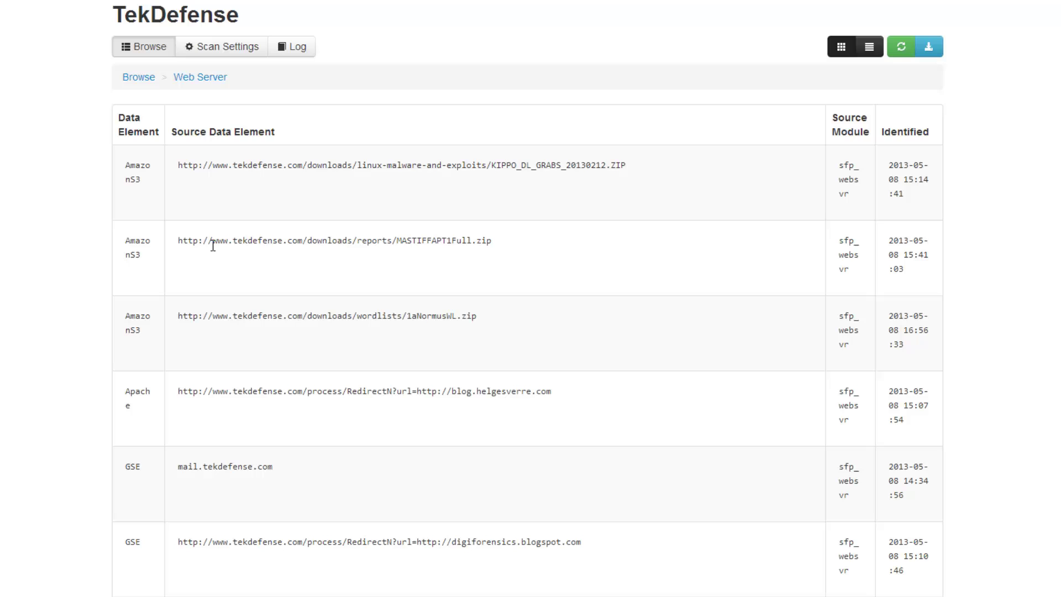
double_click(133, 165)
drag(276, 164, 672, 184)
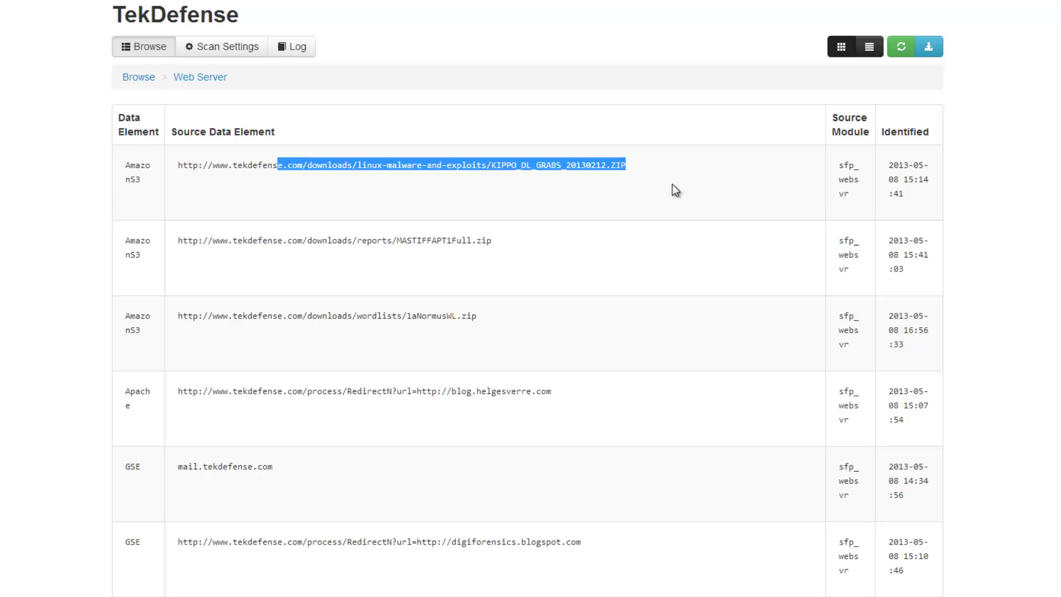
click(840, 173)
drag(626, 165, 288, 165)
Browse the Open TCP Port results and examine the listed IP addresses, ports and source module
click(138, 77)
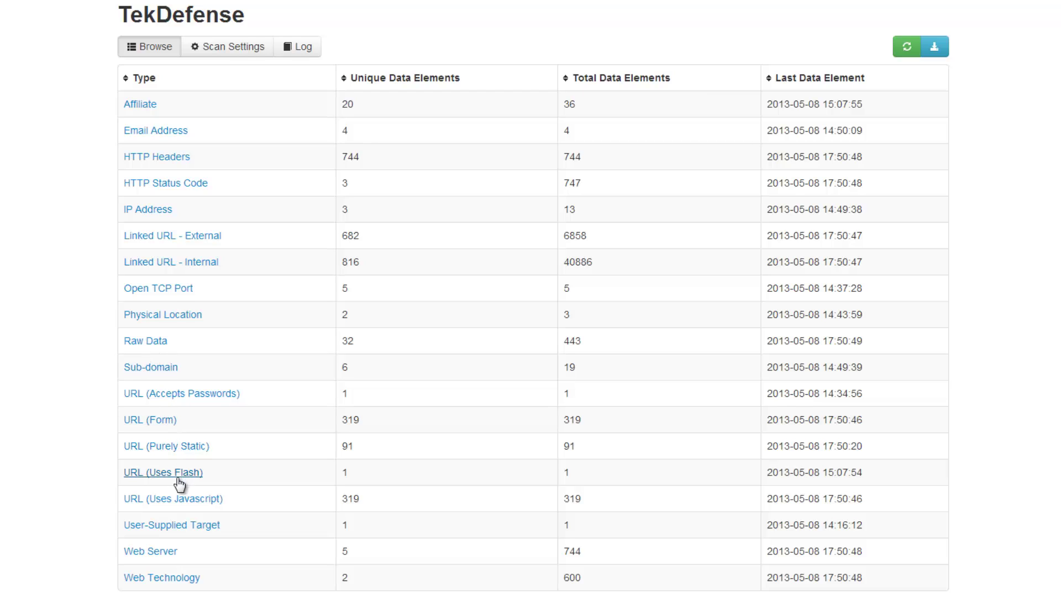
click(176, 290)
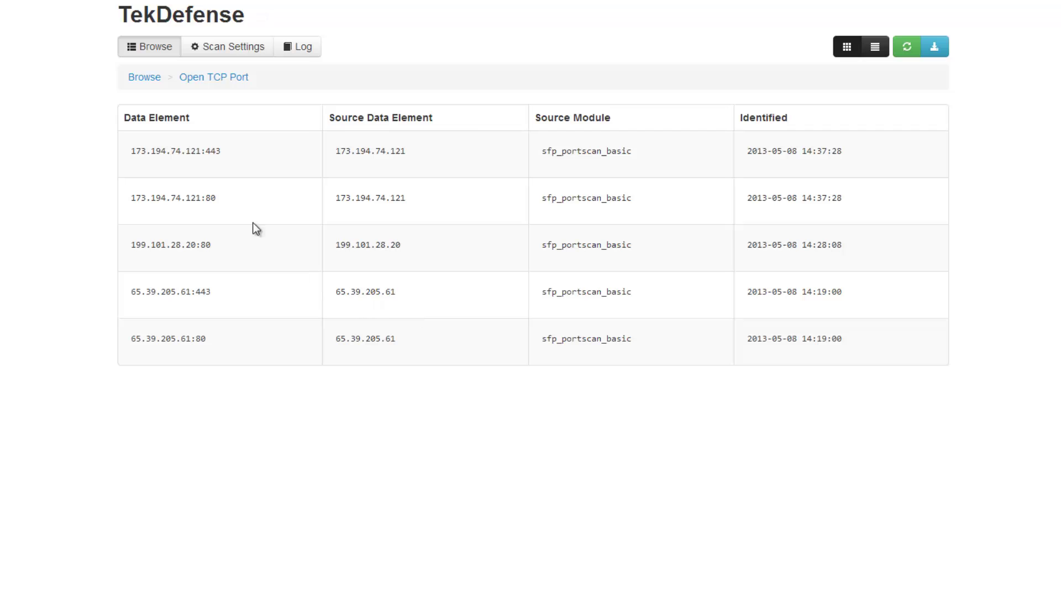
drag(136, 149, 559, 353)
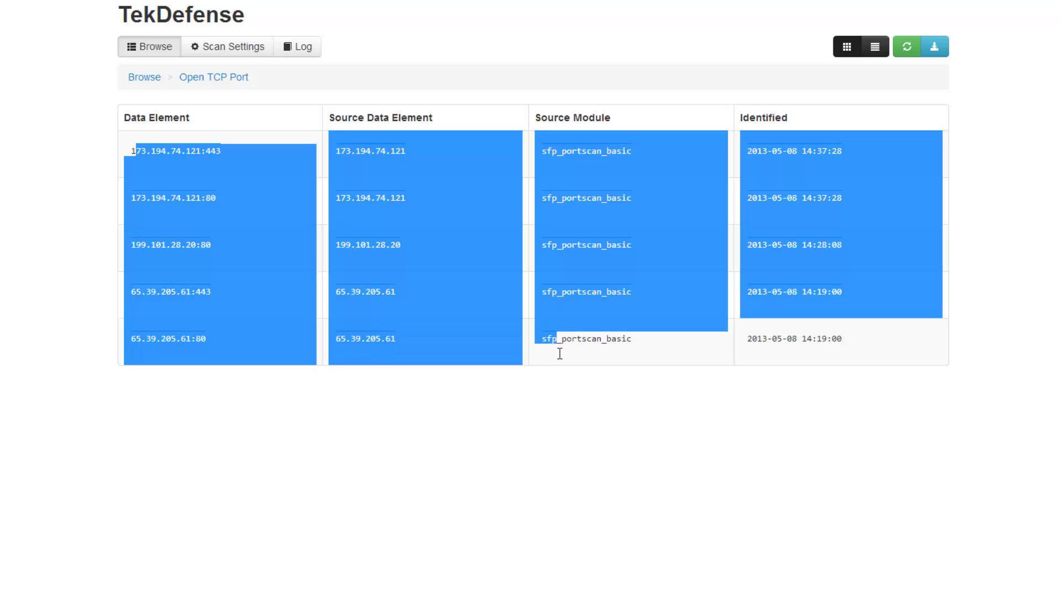
click(647, 147)
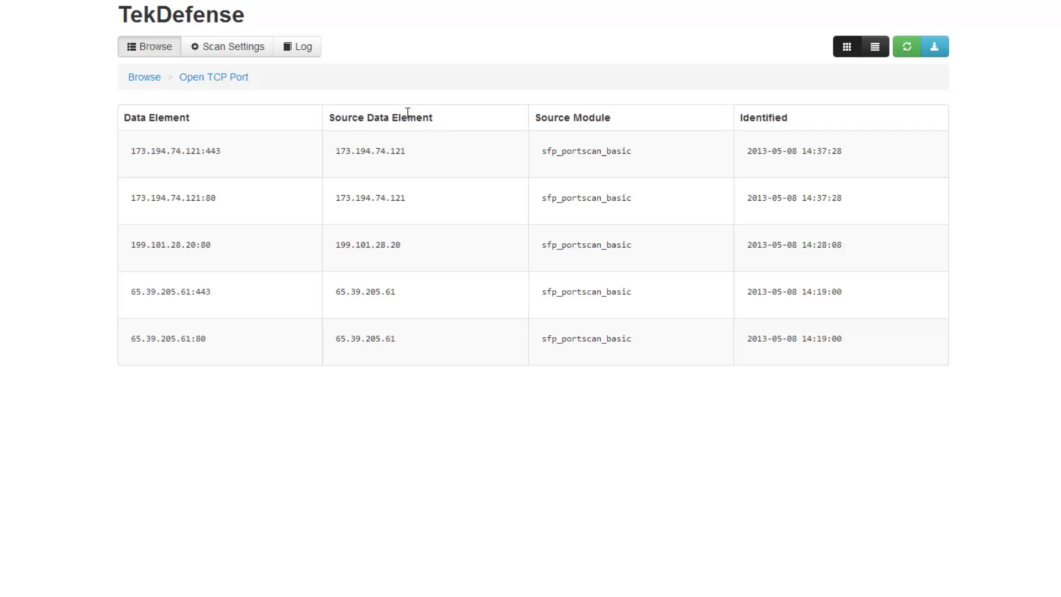
Review the open TCP port sources, and examine the data element and source of the URL (Accepts Passwords) result
drag(356, 150, 773, 344)
click(151, 47)
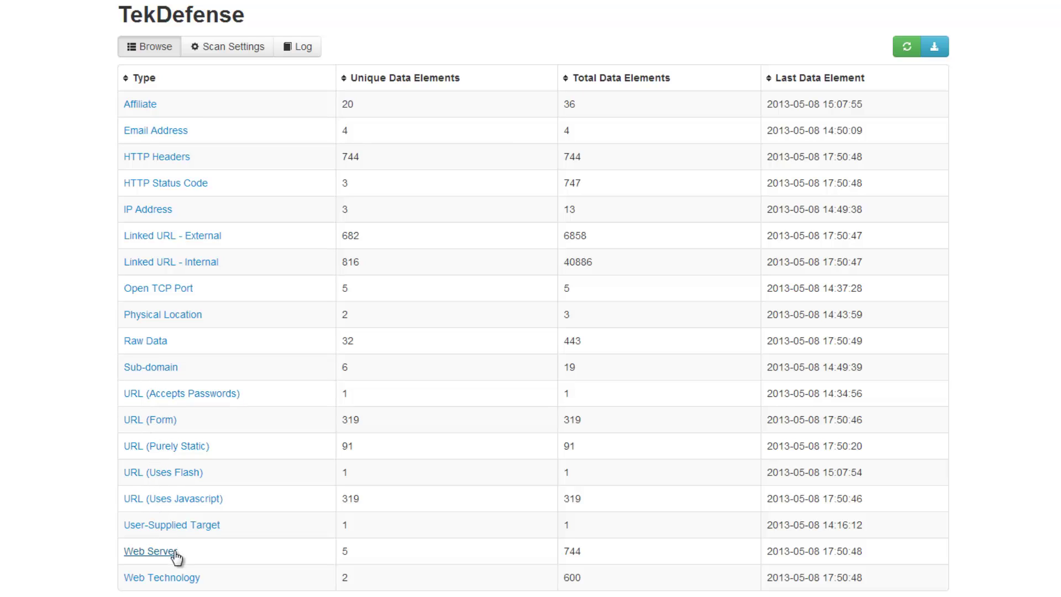
click(165, 393)
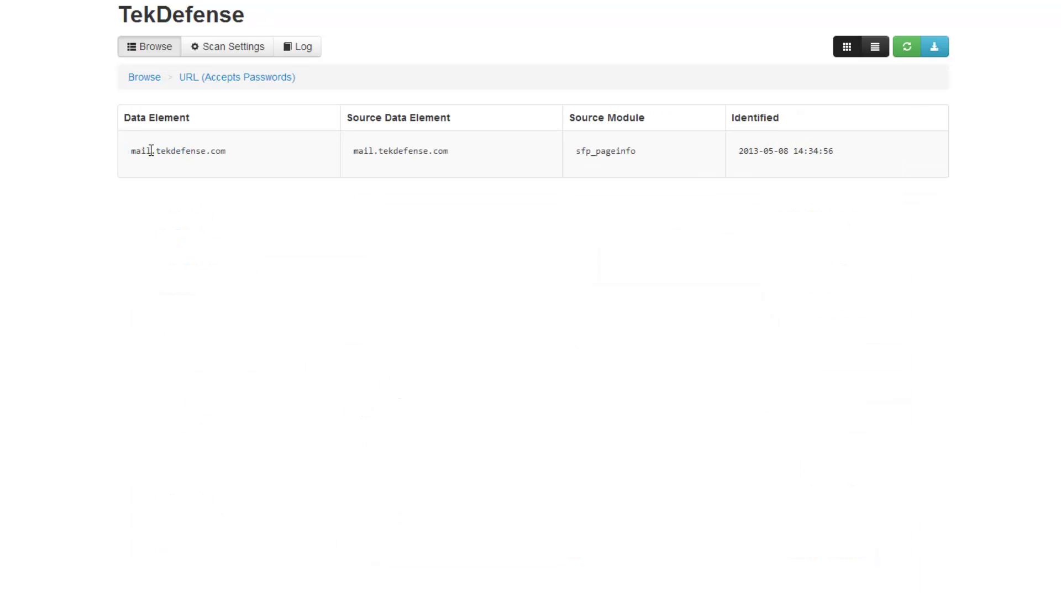
drag(151, 151, 217, 150)
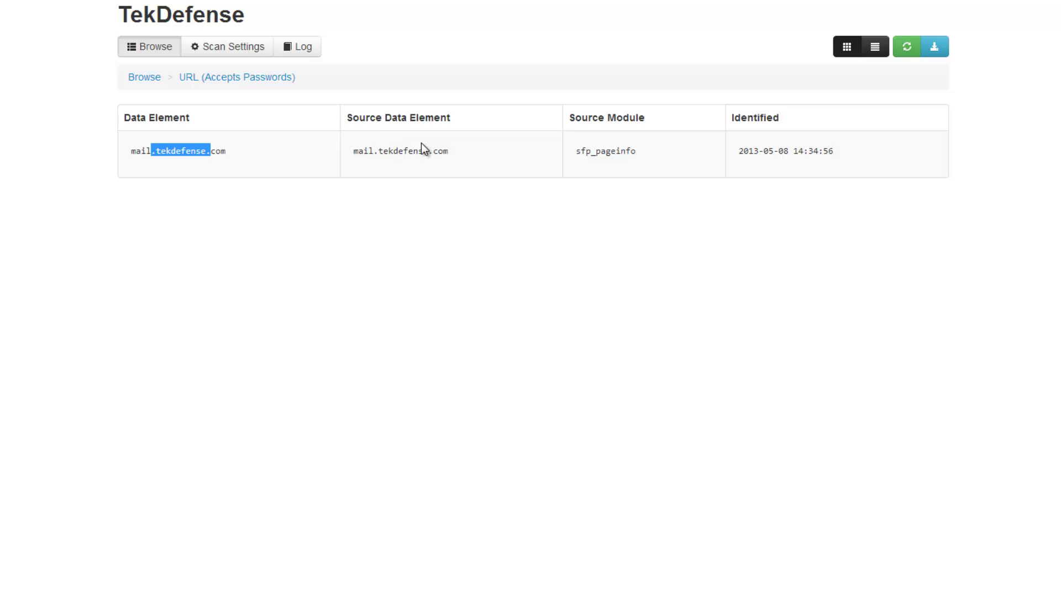
drag(456, 151, 355, 153)
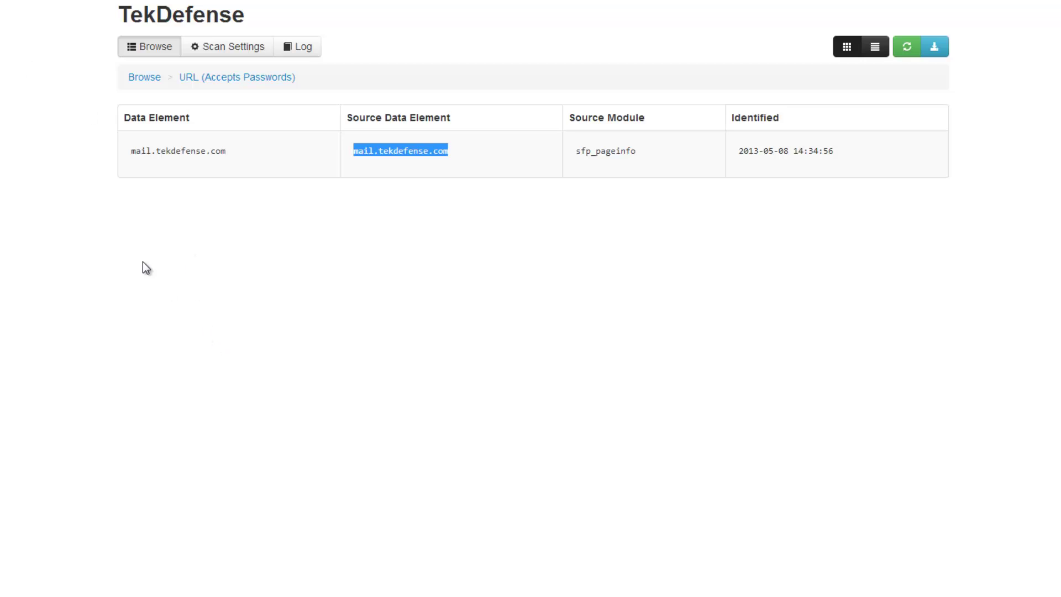
click(152, 77)
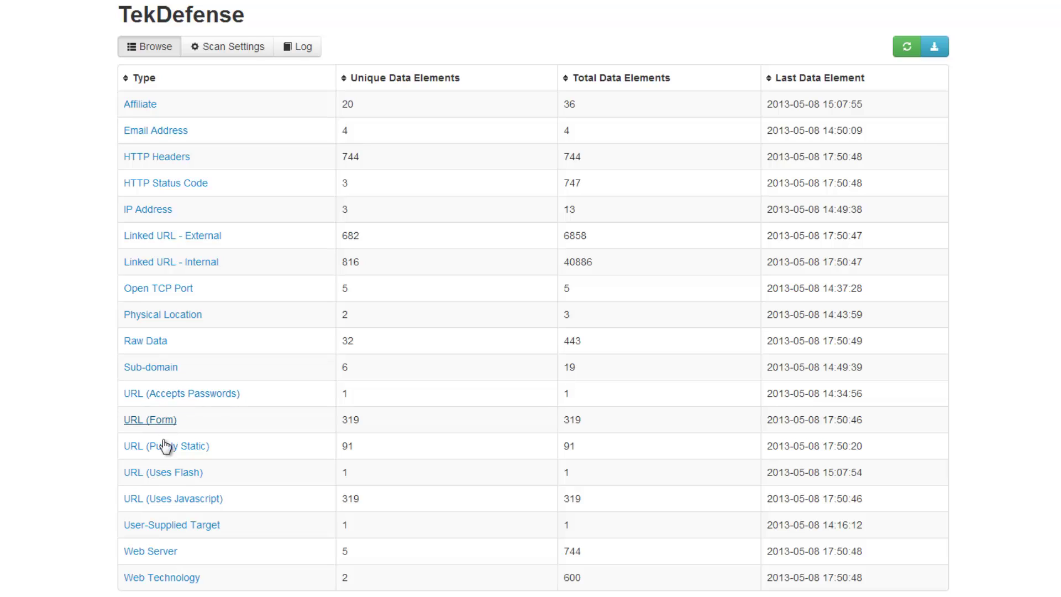
Check the URL (Form) result type and re-examine the source data element of the password-accepting URL
drag(182, 420, 123, 420)
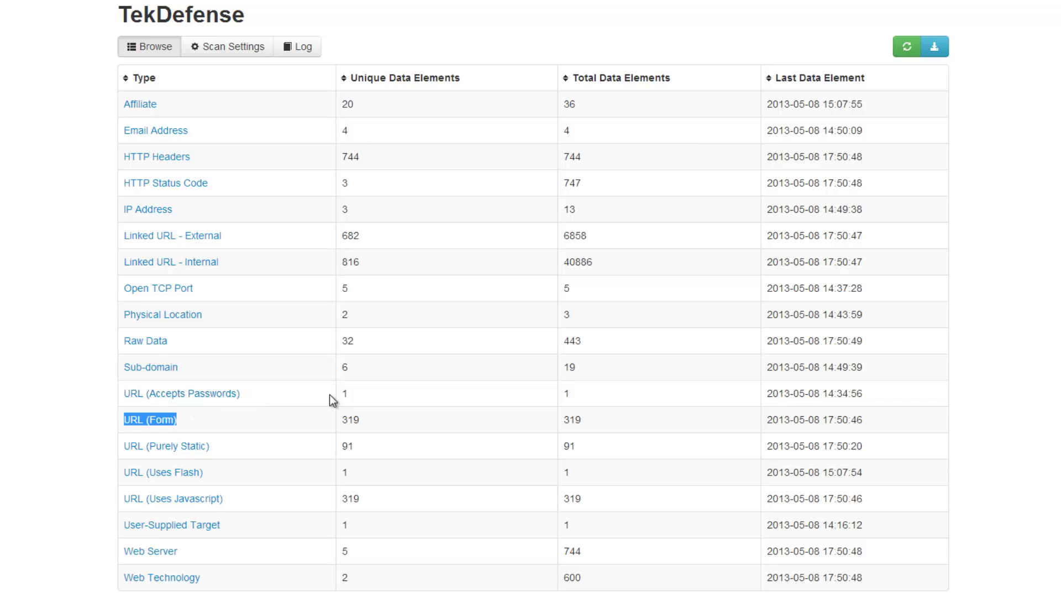
click(182, 394)
drag(443, 150, 352, 151)
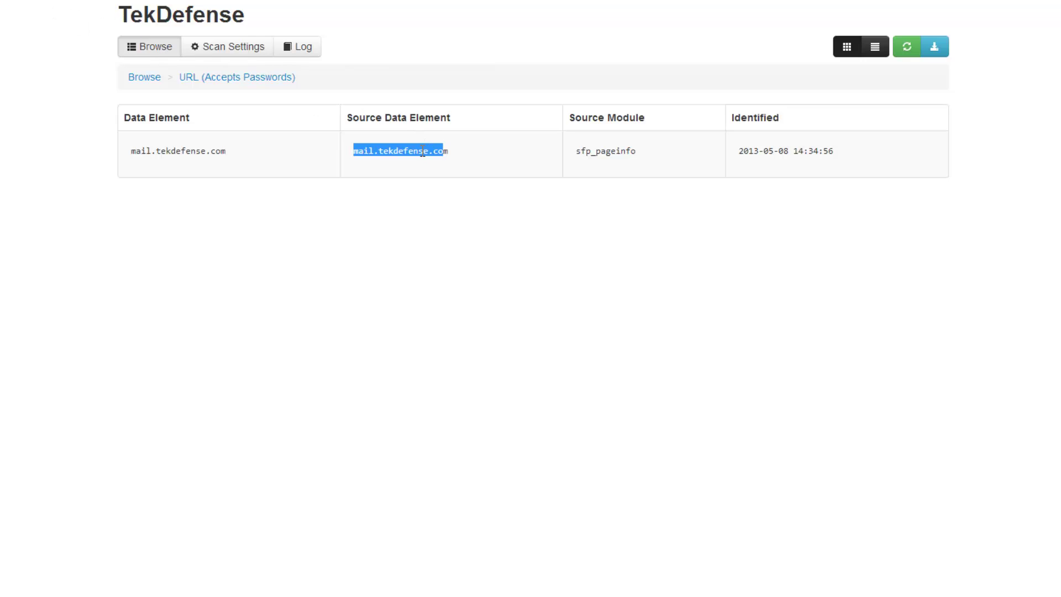
drag(441, 152, 381, 154)
click(145, 78)
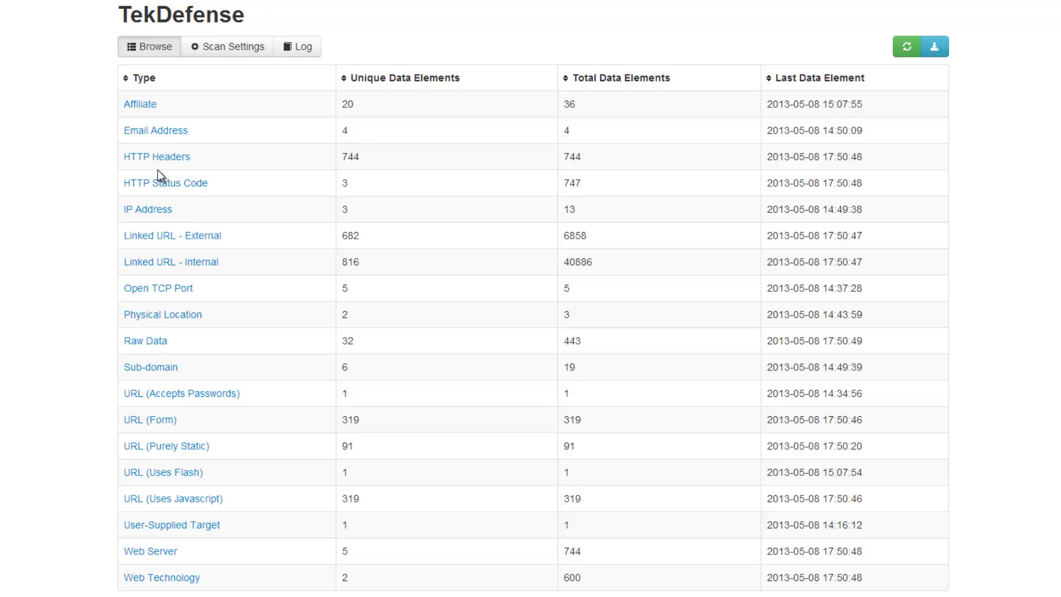
Examine the Email Address results with their source pages and module, and return to the list of result types
click(163, 131)
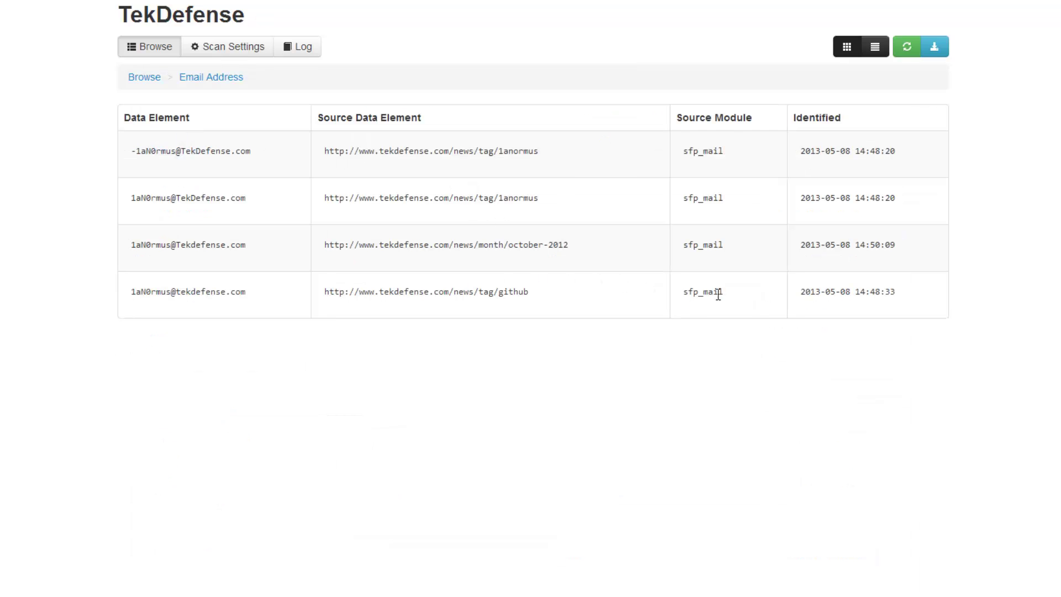
drag(215, 295, 118, 282)
click(226, 294)
drag(245, 291, 132, 164)
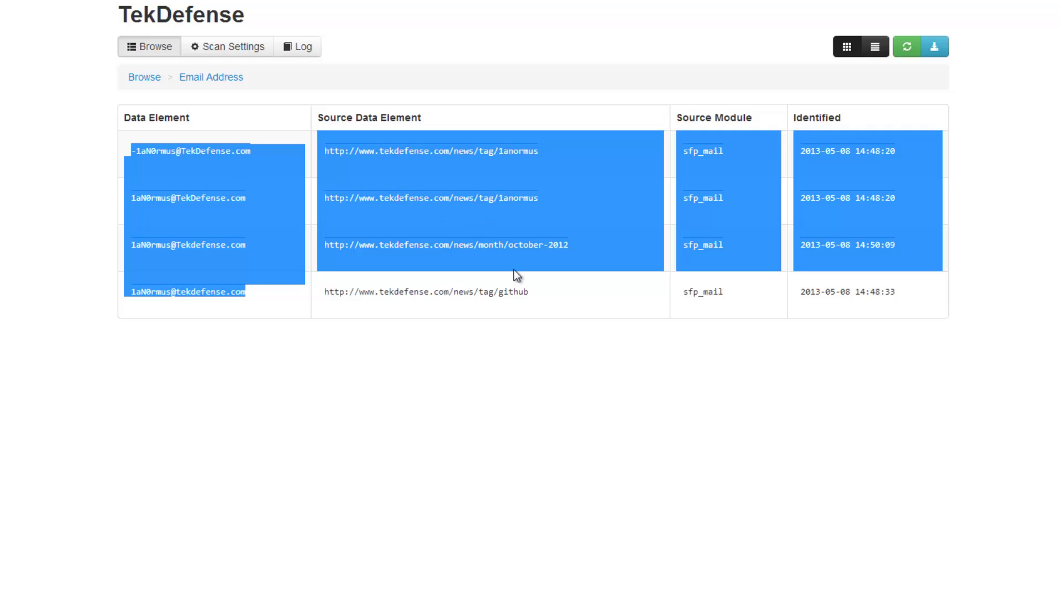
click(908, 300)
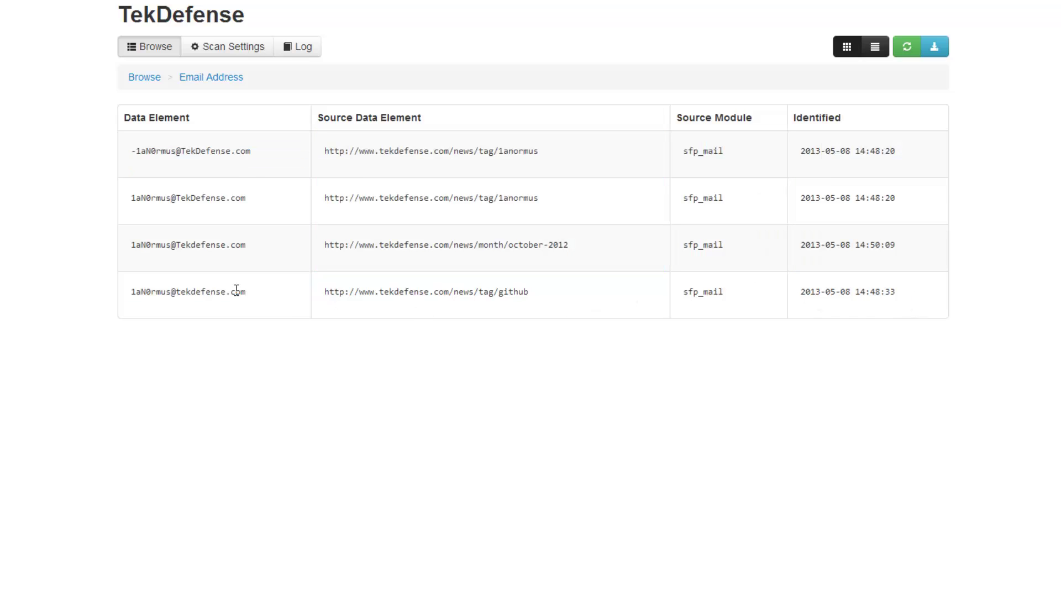
click(158, 52)
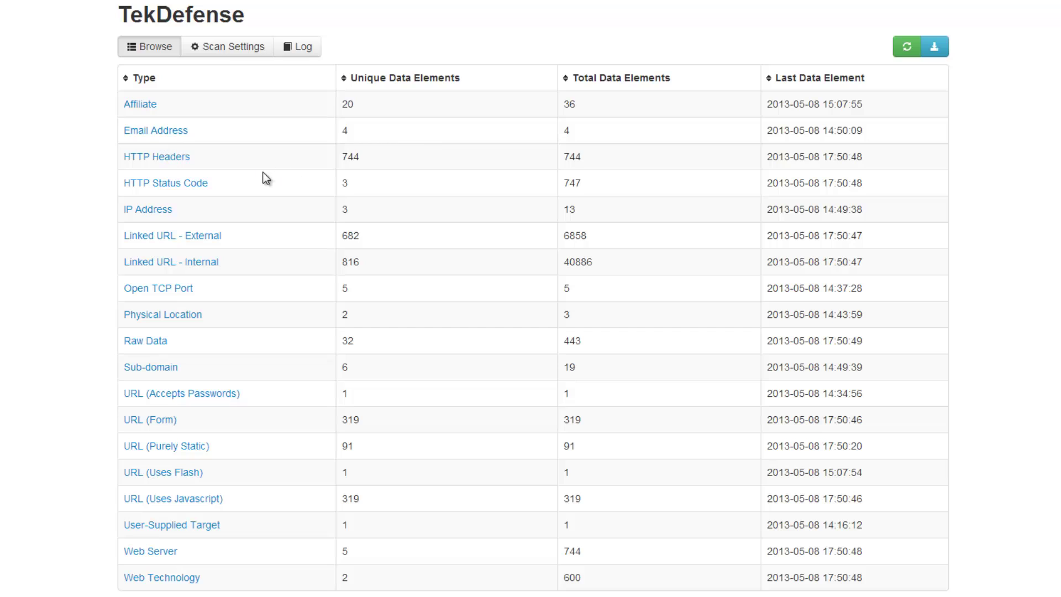